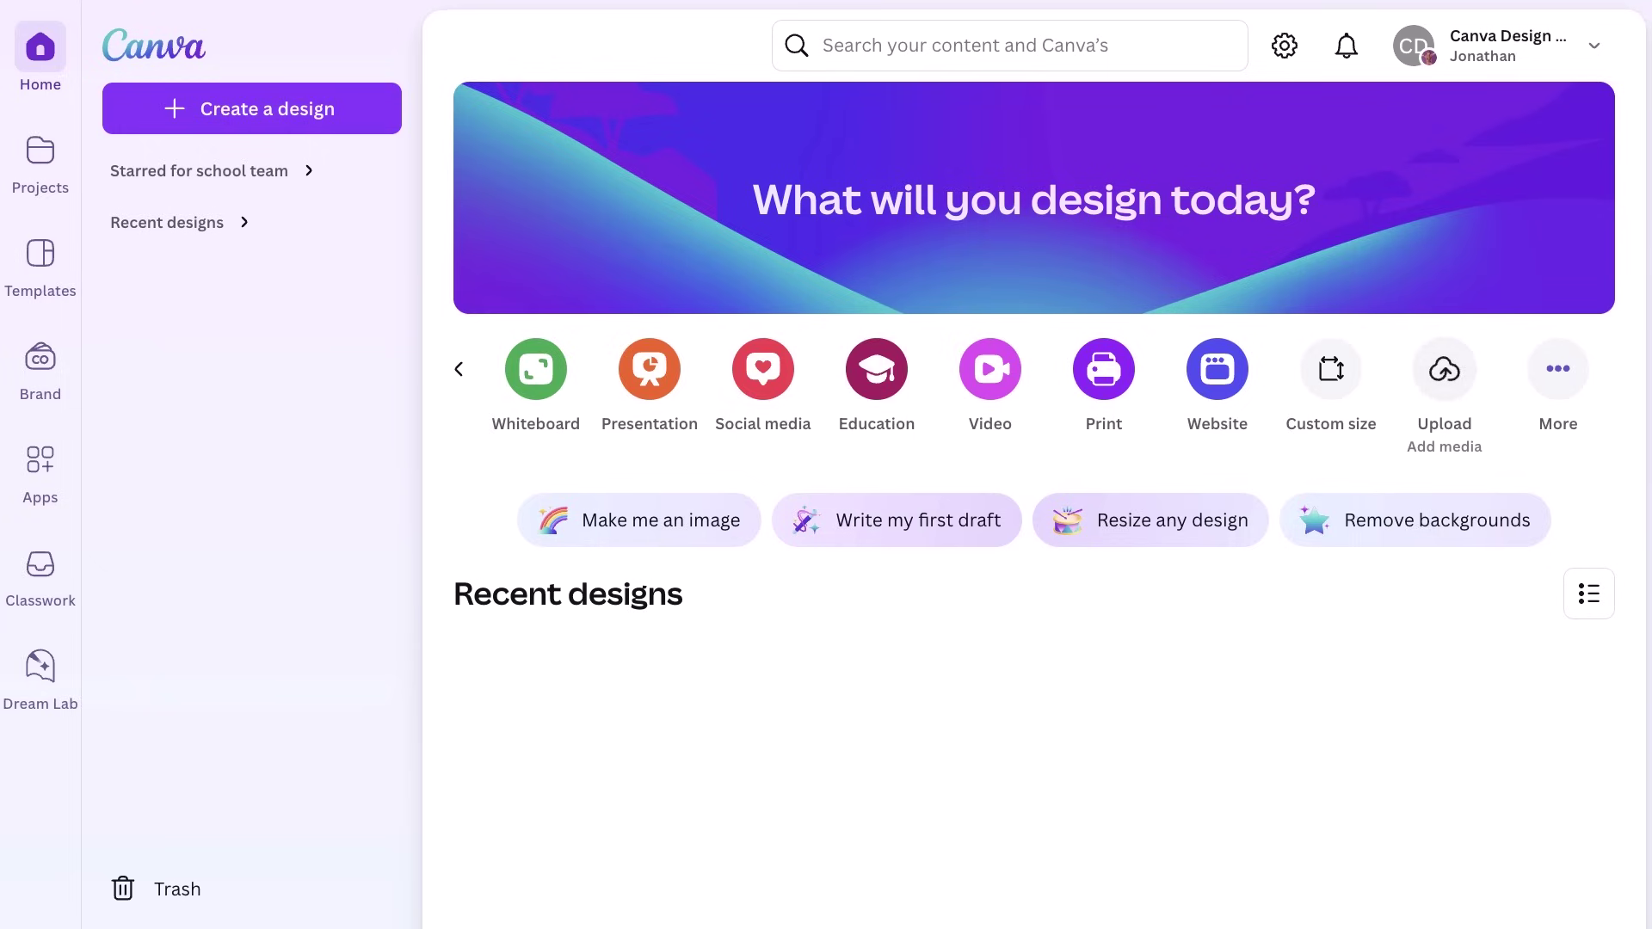
Step: Upload the Worksheet.png image from the computer into Canva
{"action": "left_click", "coordinate": [1435, 370]}
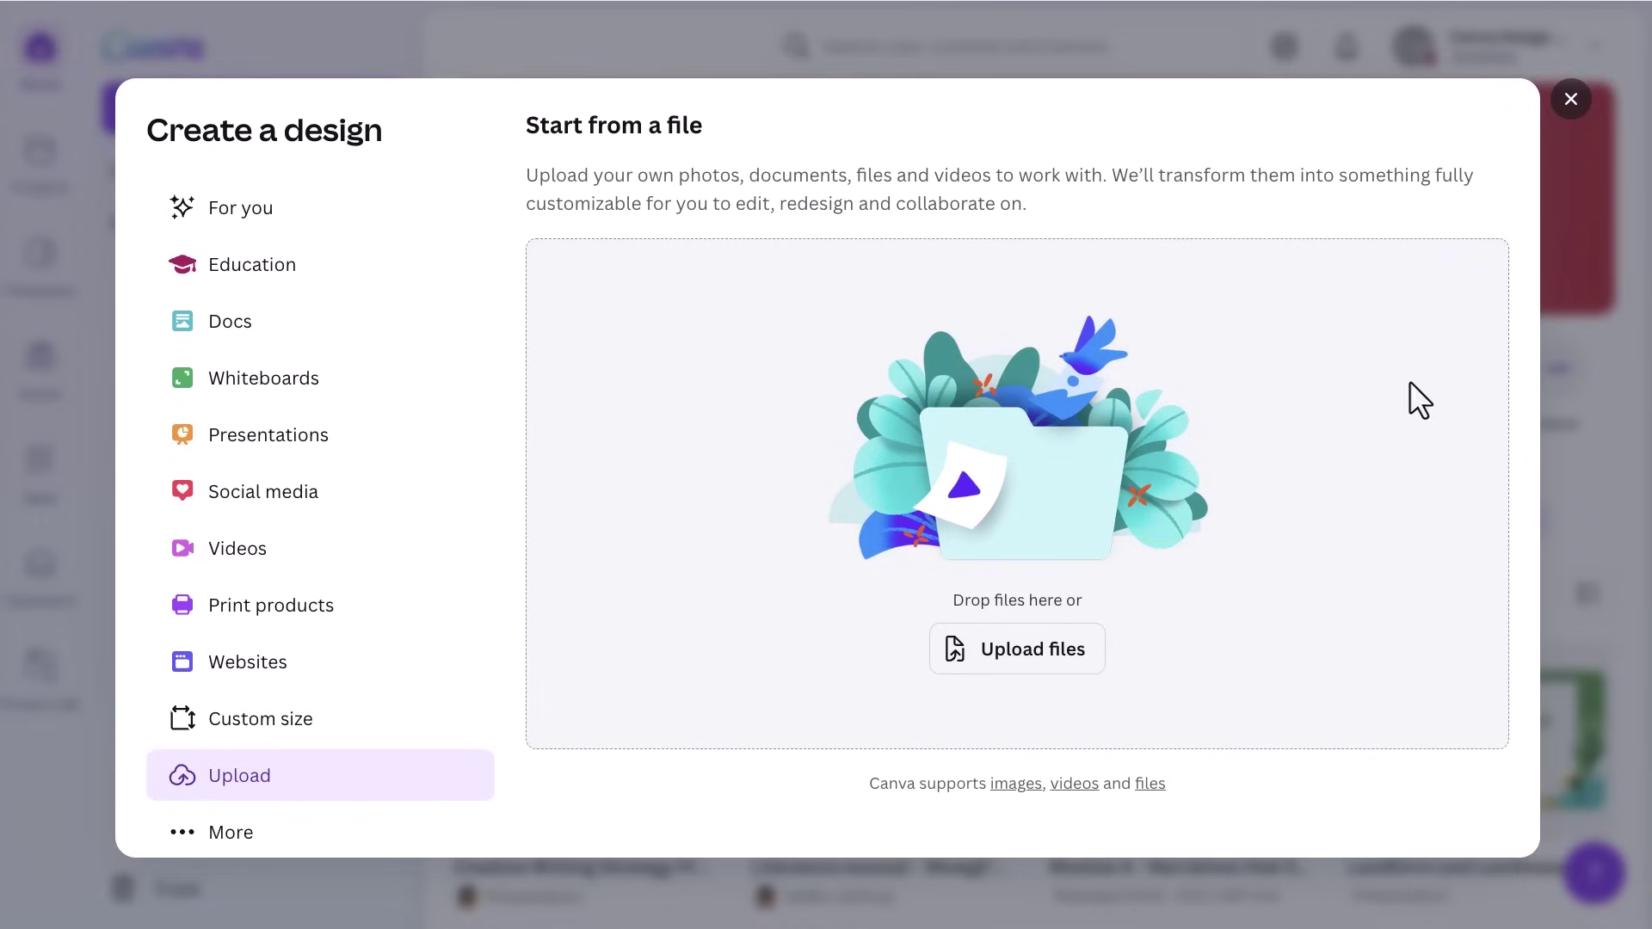
{"action": "left_click", "coordinate": [1058, 641]}
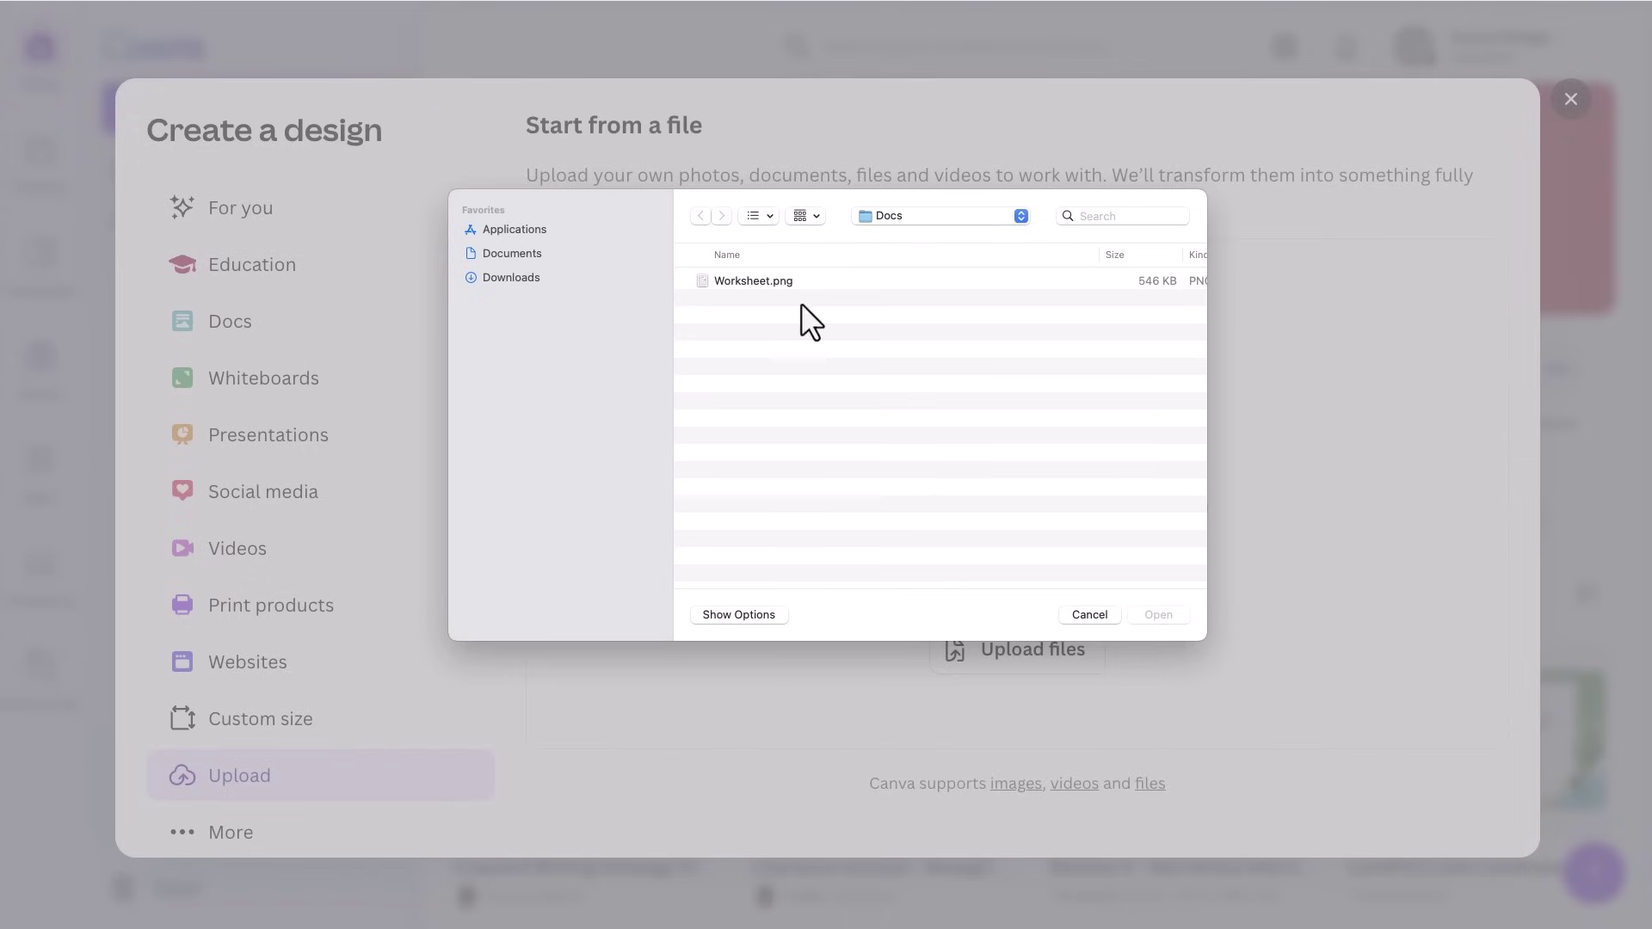
{"action": "left_click", "coordinate": [788, 284]}
{"action": "left_click", "coordinate": [1162, 614]}
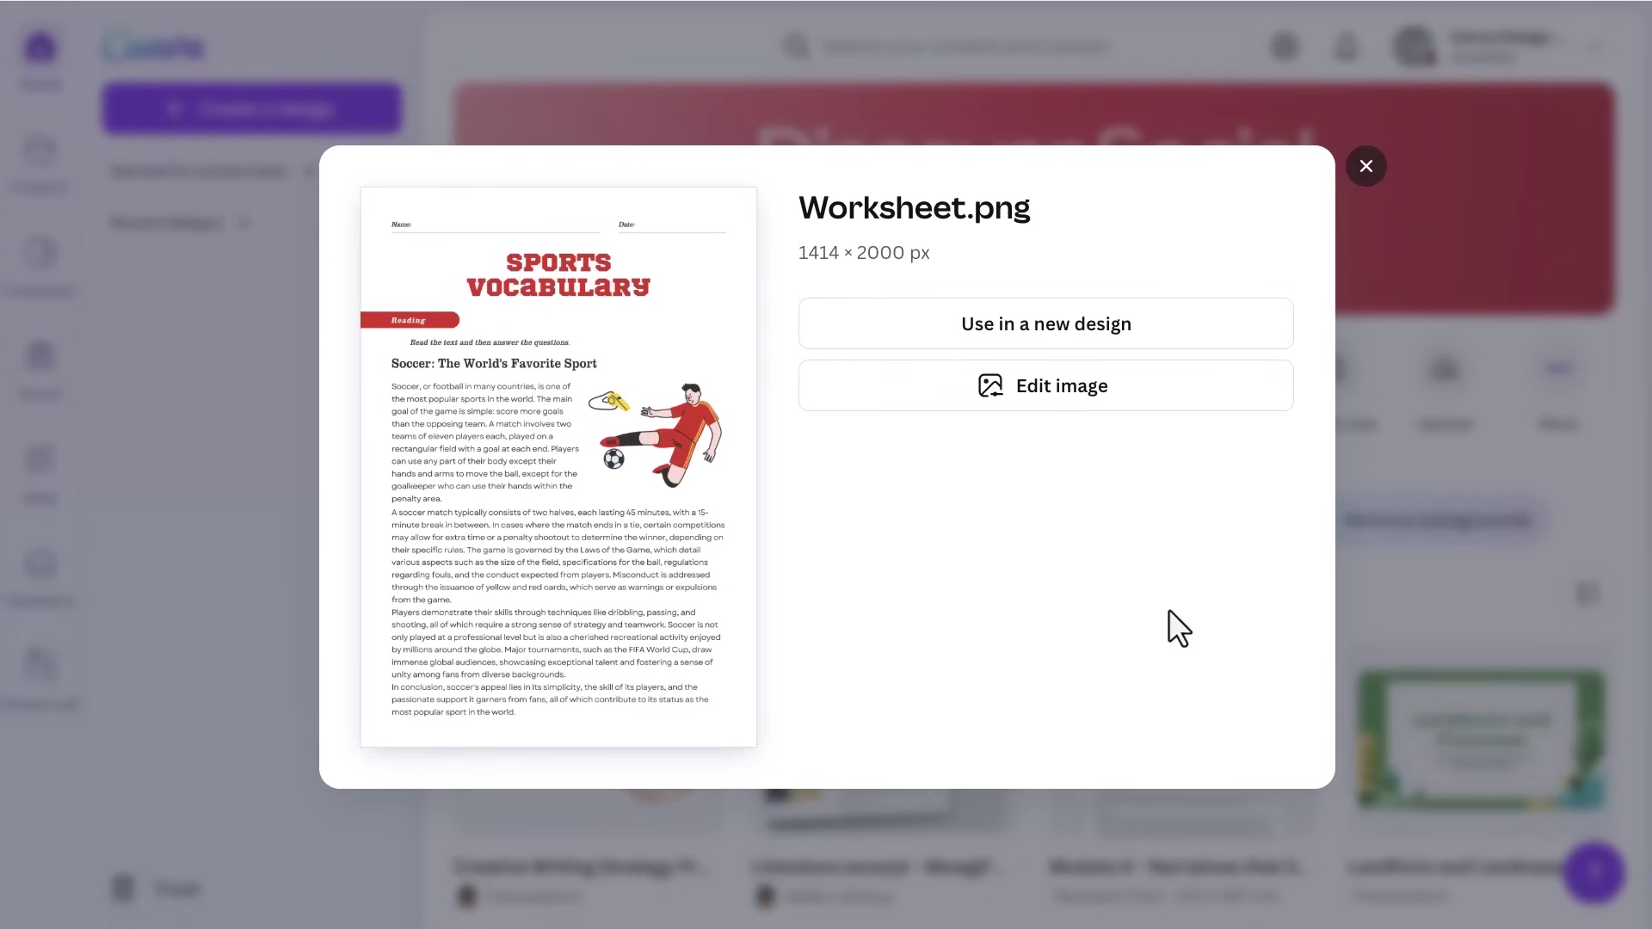
Step: Use the uploaded worksheet in a new Worksheet (A4 Portrait) design
{"action": "left_click", "coordinate": [1159, 327]}
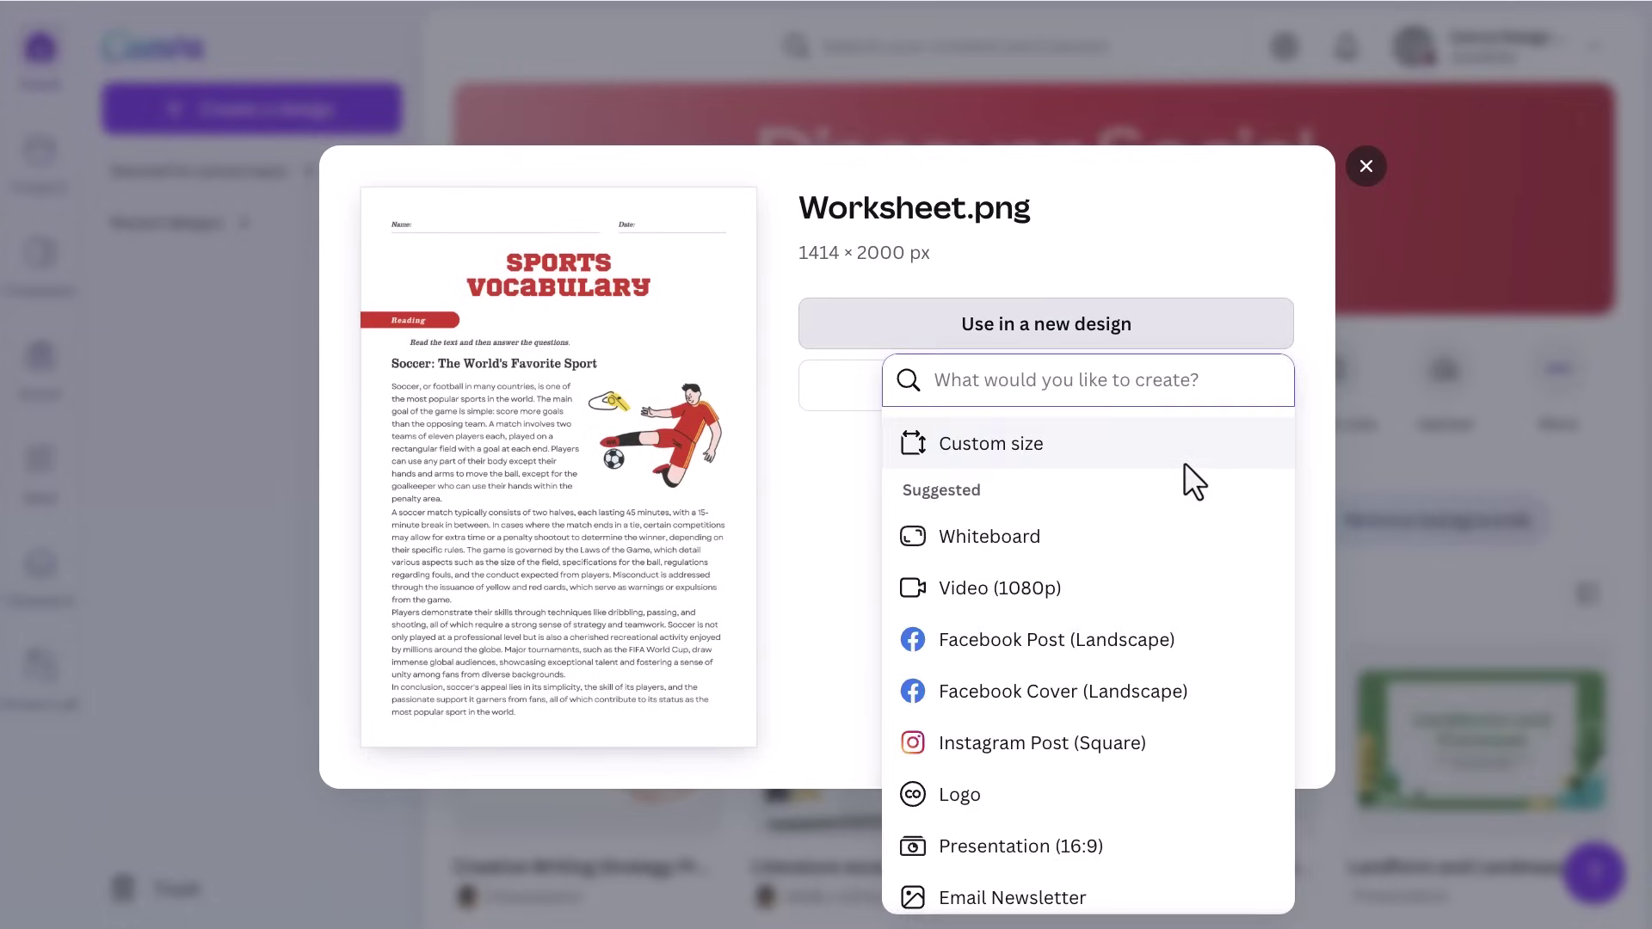
{"action": "scroll", "coordinate": [1186, 464], "scroll_direction": "down", "scroll_amount": 5}
{"action": "scroll", "coordinate": [1184, 469], "scroll_direction": "down", "scroll_amount": 10}
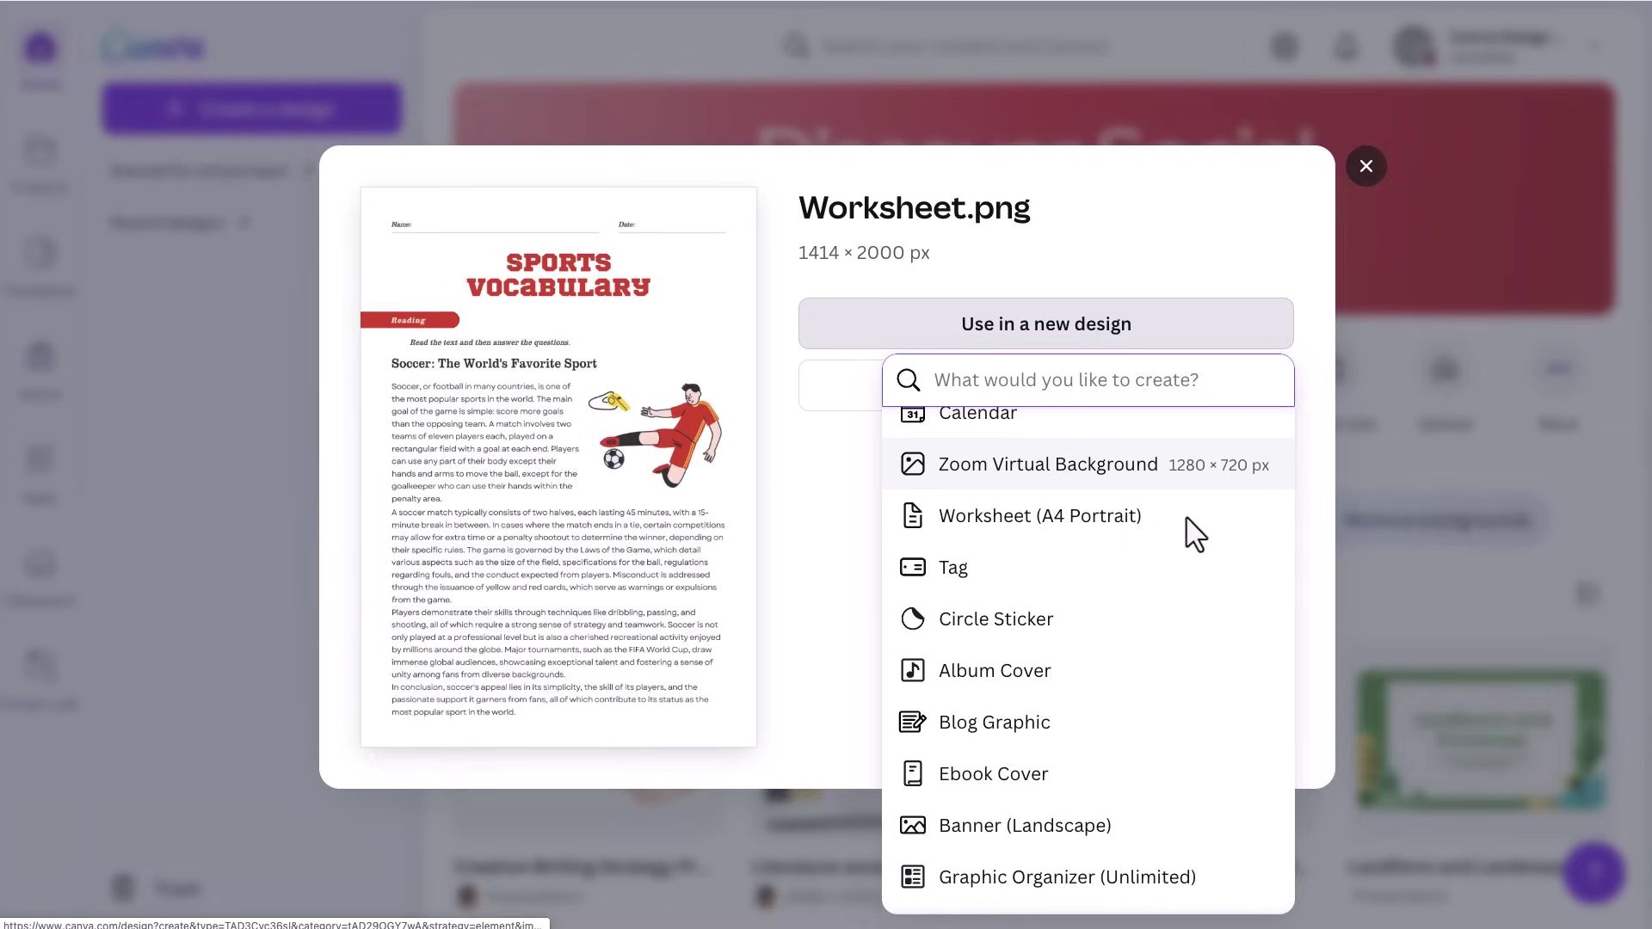
{"action": "left_click", "coordinate": [1186, 518]}
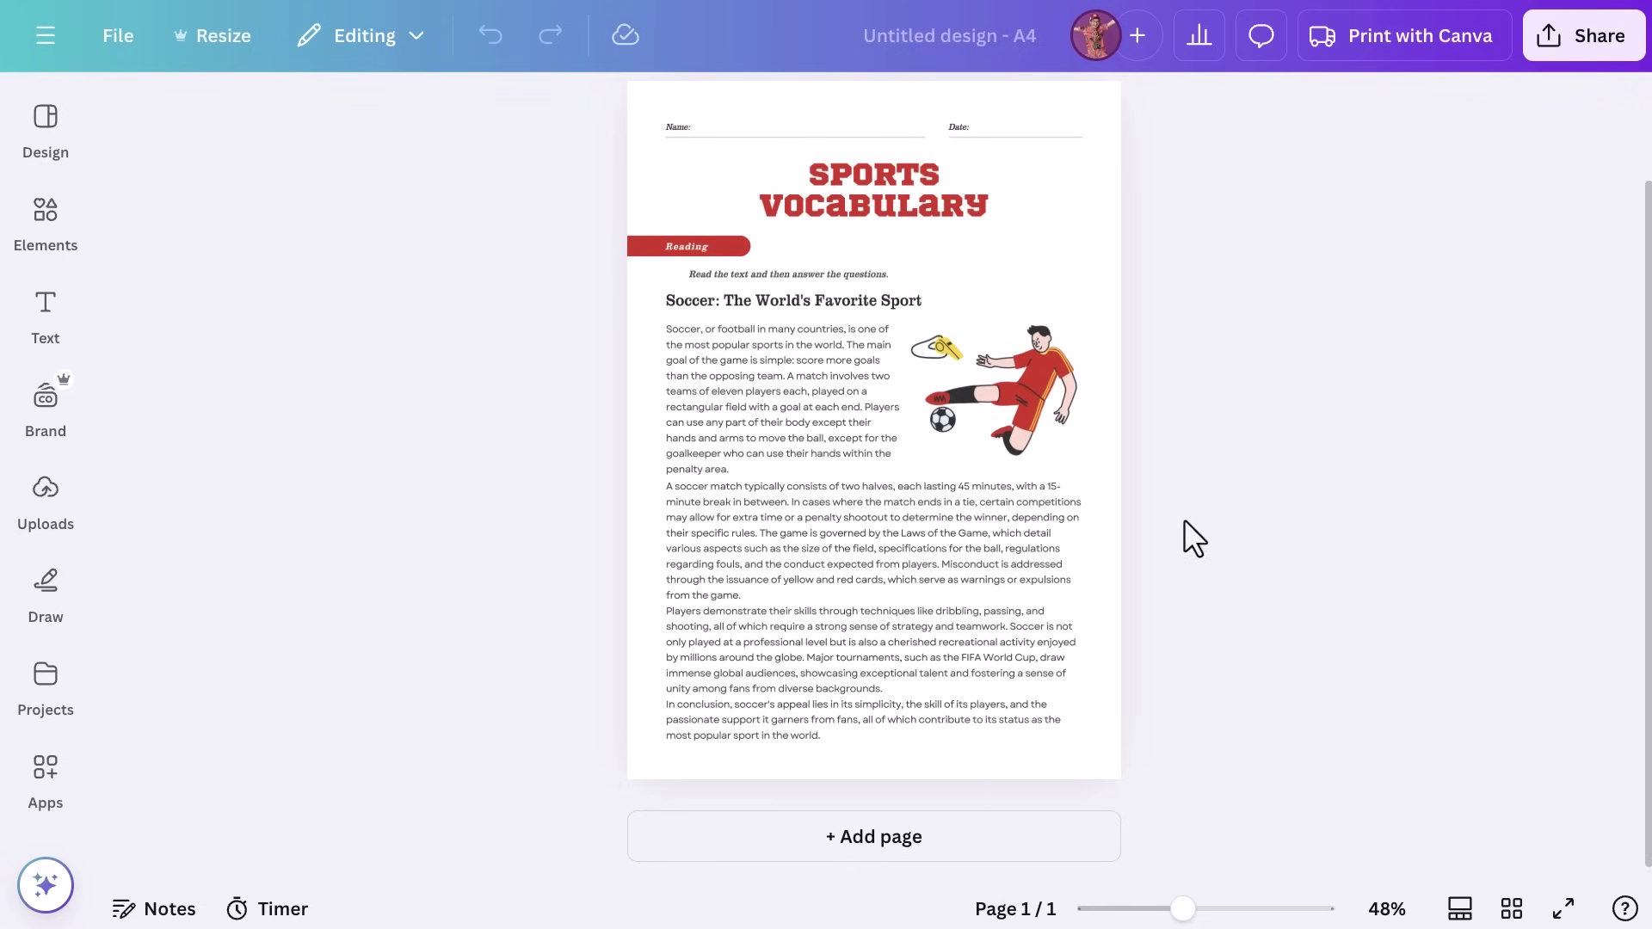
Step: Use Grab Text to turn the SPORTS VOCABULARY title and both reading paragraphs into editable text
{"action": "left_click", "coordinate": [1091, 625]}
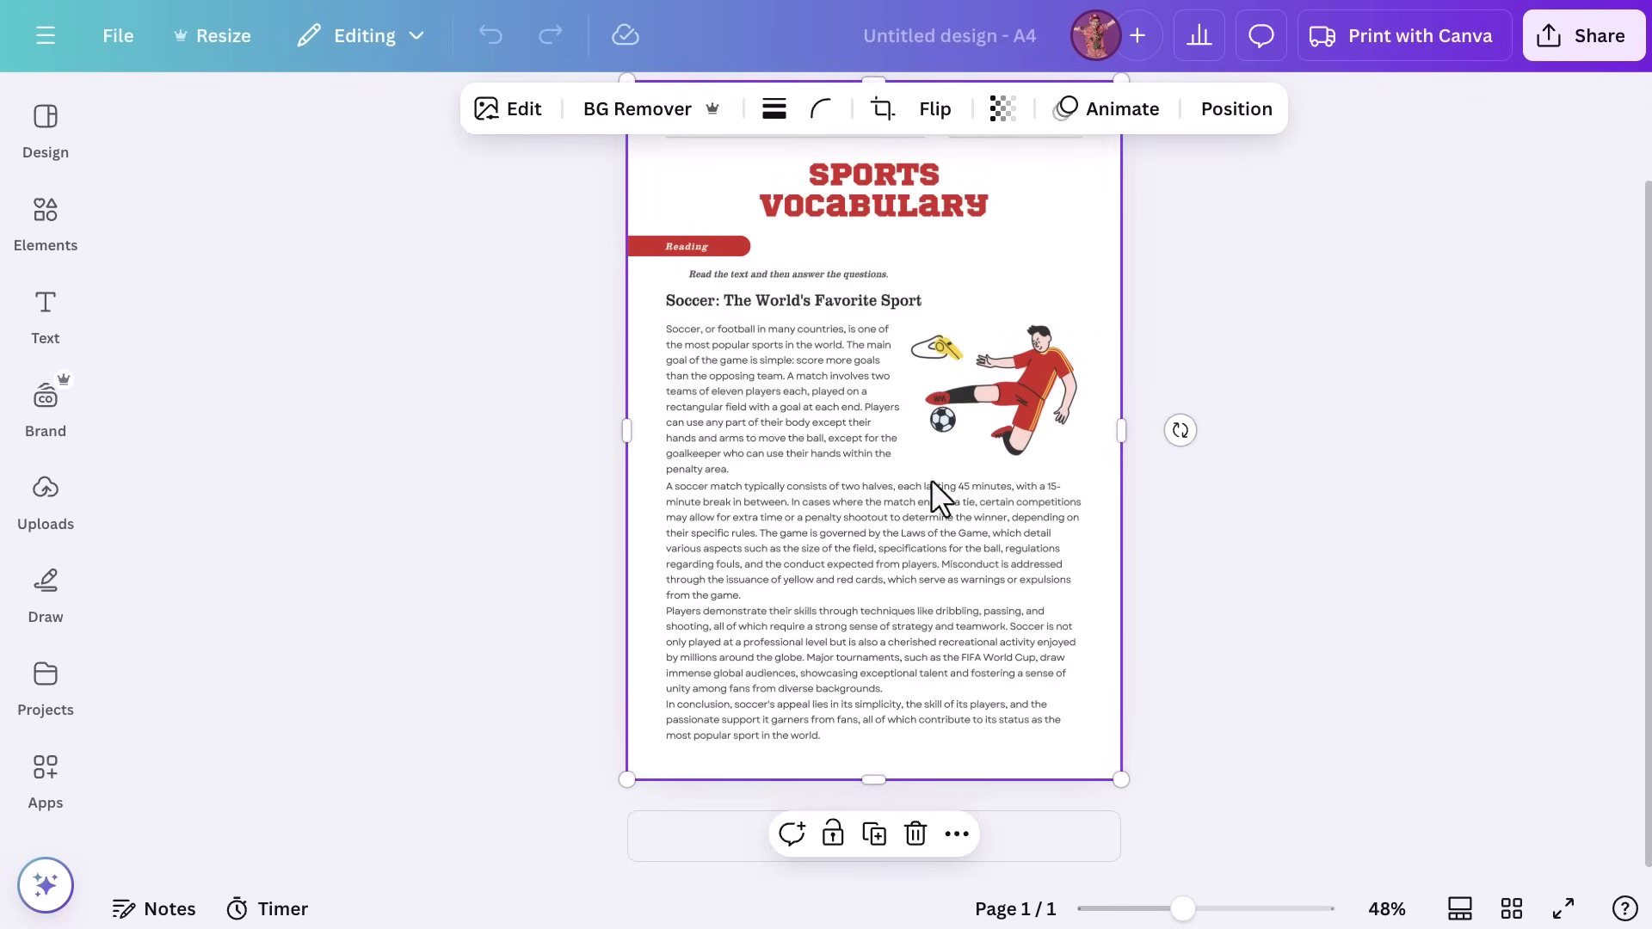
{"action": "left_click", "coordinate": [533, 117]}
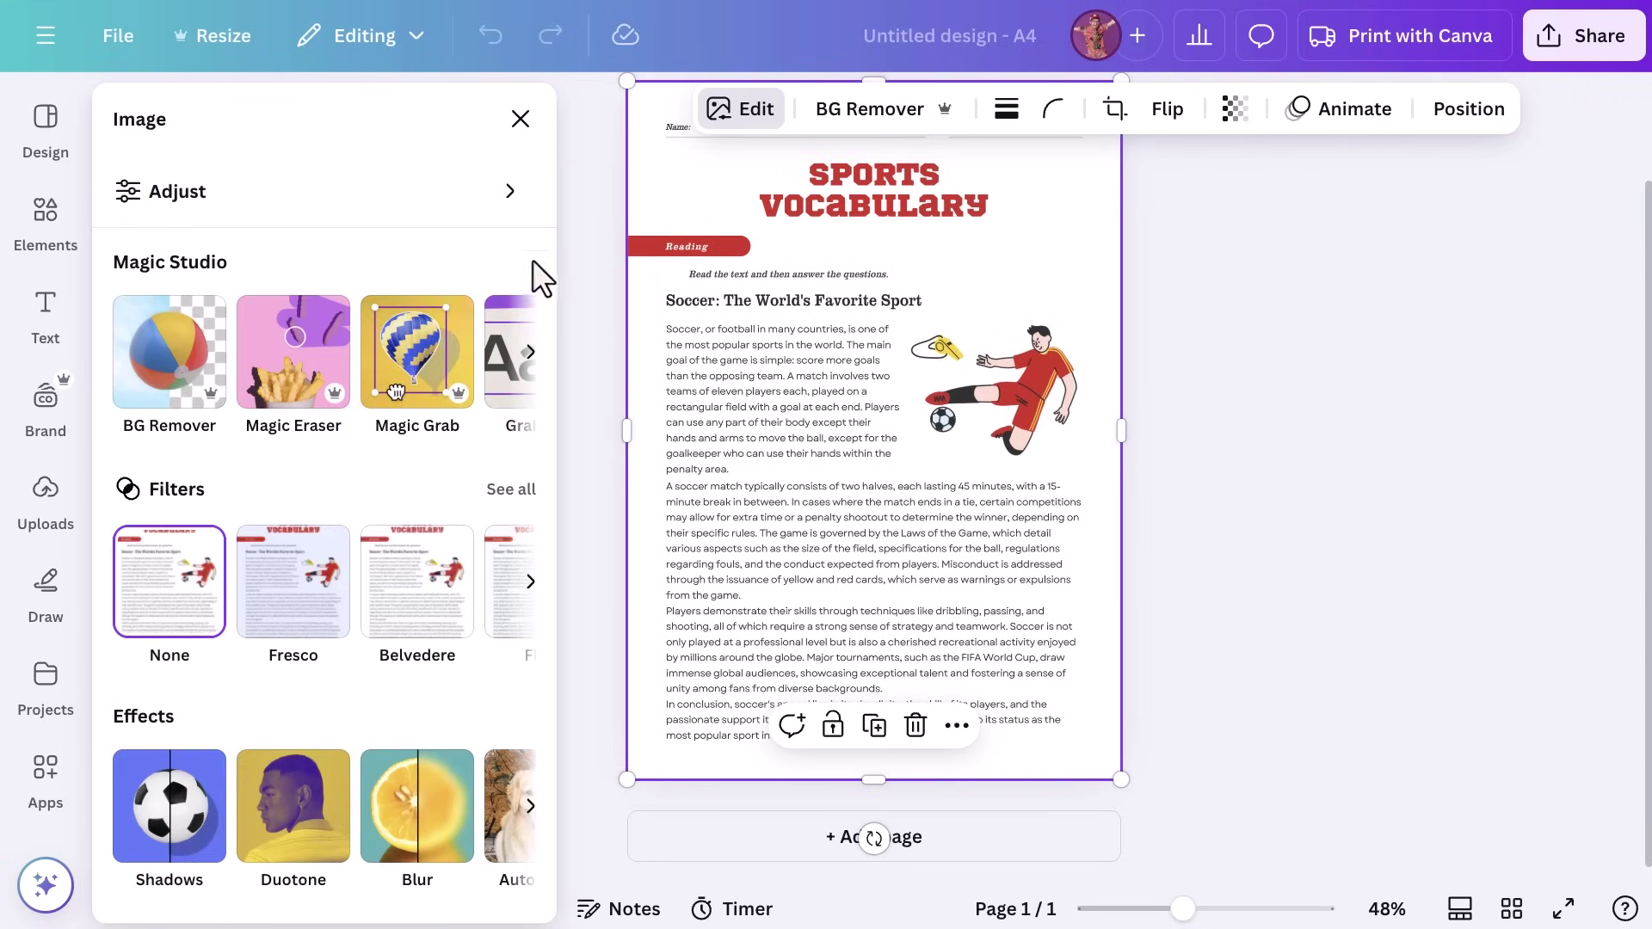
{"action": "left_click", "coordinate": [531, 351]}
{"action": "left_click", "coordinate": [222, 343]}
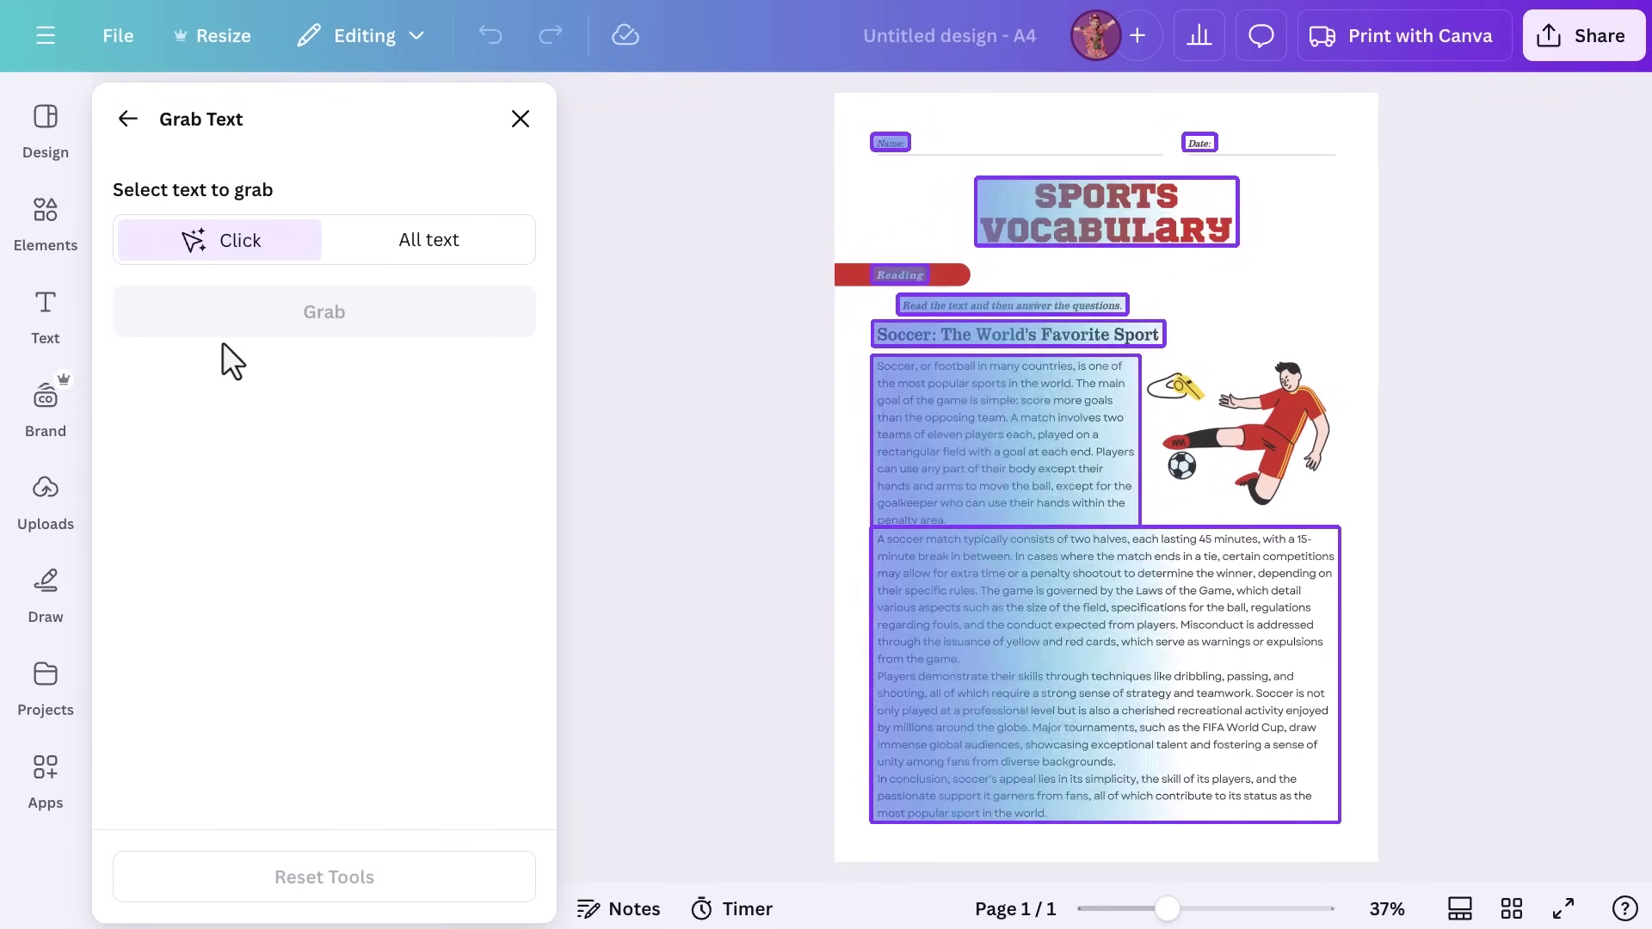
{"action": "left_click", "coordinate": [990, 606]}
{"action": "left_click", "coordinate": [984, 458]}
{"action": "left_click", "coordinate": [1087, 227]}
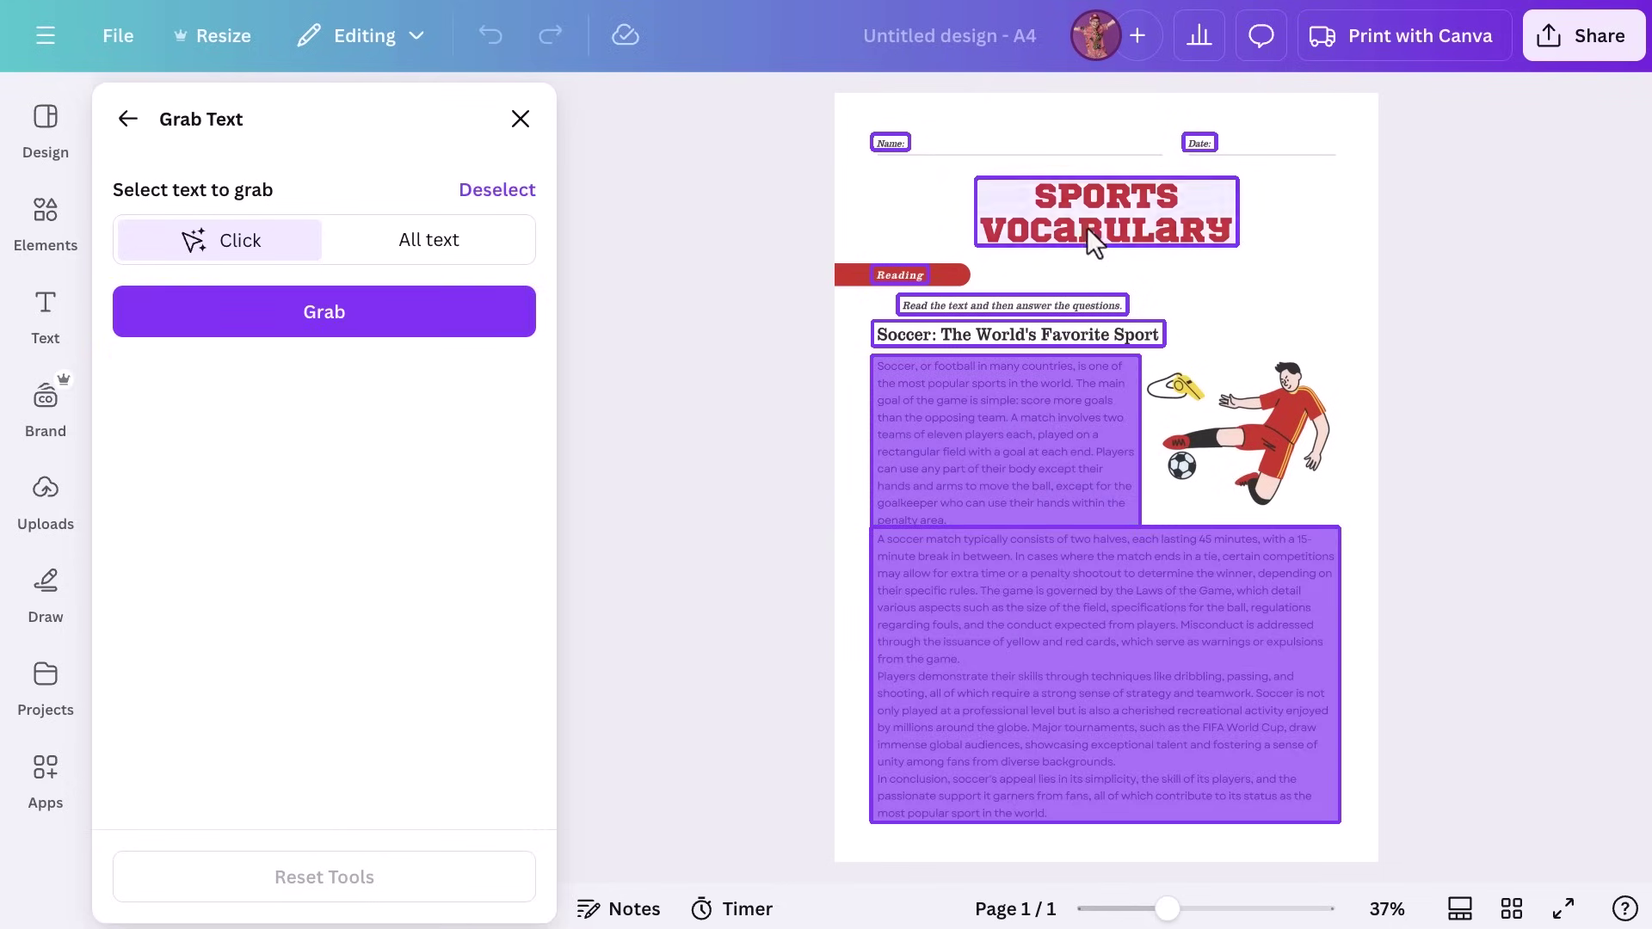
{"action": "left_click", "coordinate": [463, 311]}
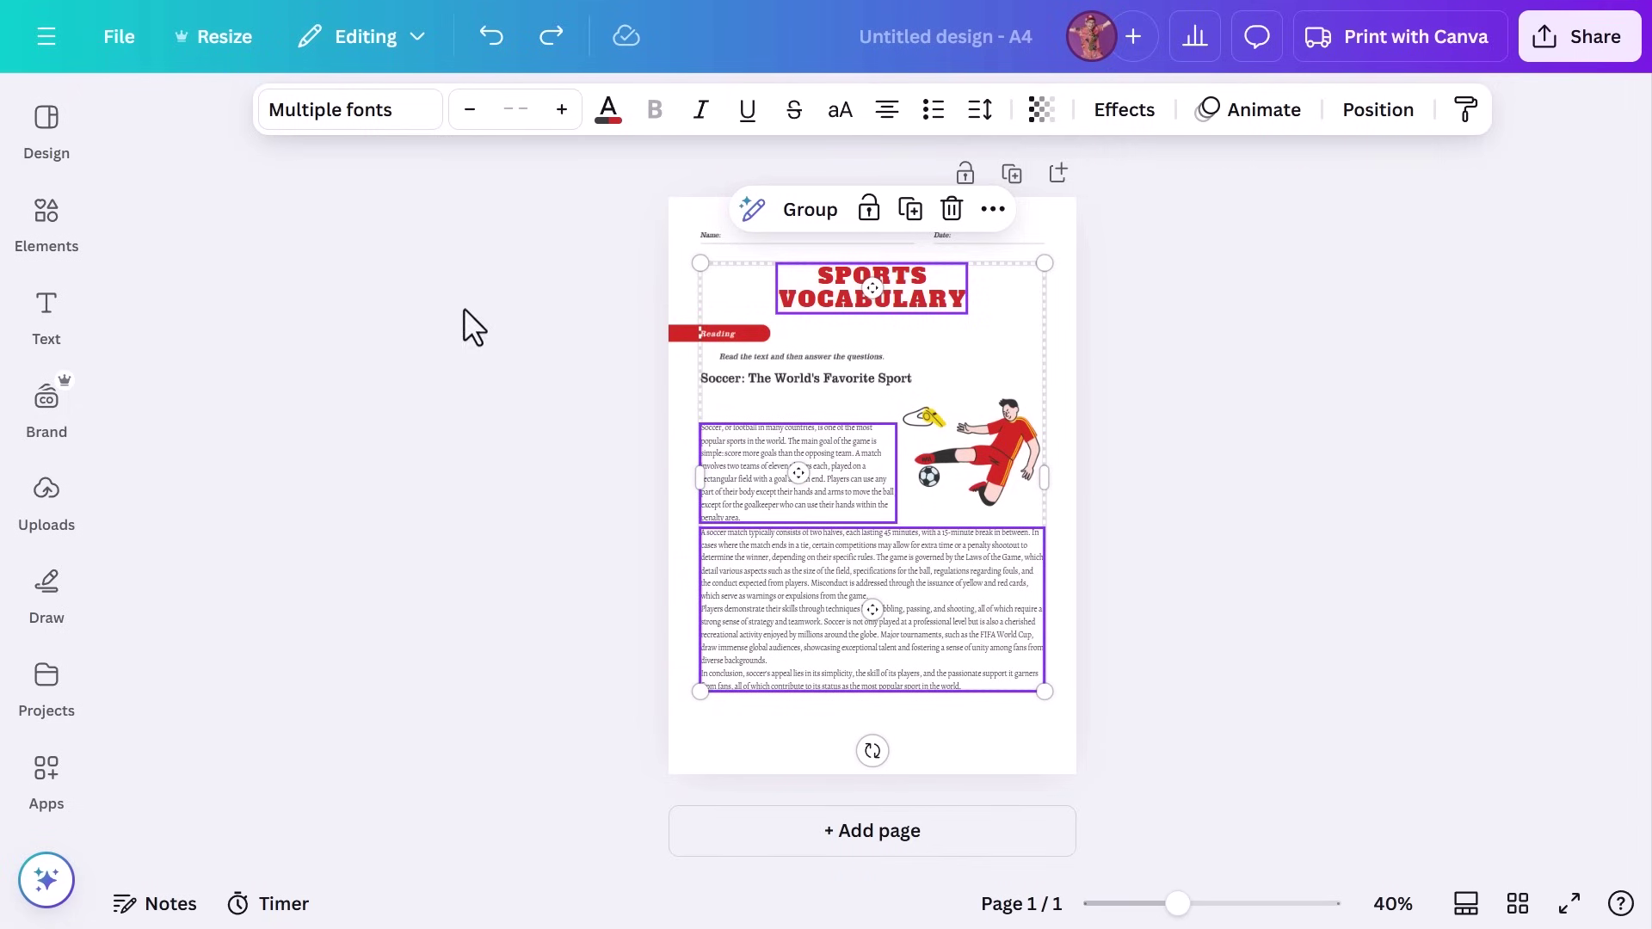
Step: Change the grabbed title and both paragraphs to the Poppins font
{"action": "left_click", "coordinate": [407, 125]}
{"action": "scroll", "coordinate": [401, 504], "scroll_direction": "down", "scroll_amount": 5}
{"action": "scroll", "coordinate": [401, 504], "scroll_direction": "down", "scroll_amount": 15}
{"action": "scroll", "coordinate": [401, 505], "scroll_direction": "down", "scroll_amount": 7}
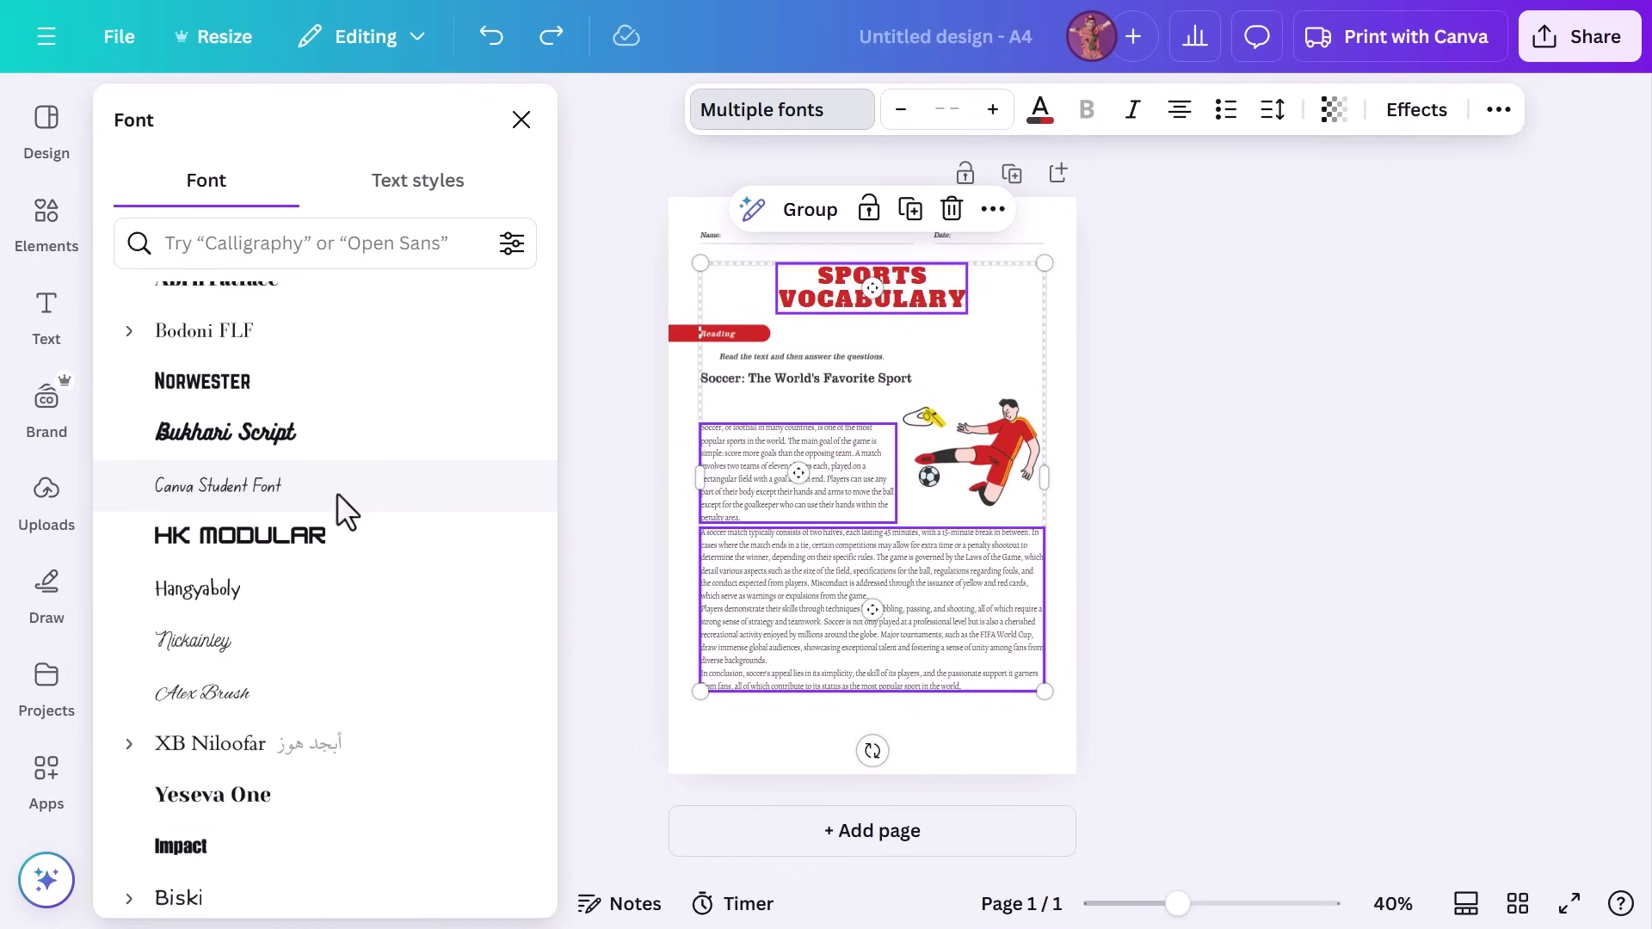
{"action": "scroll", "coordinate": [328, 400], "scroll_direction": "up", "scroll_amount": 10}
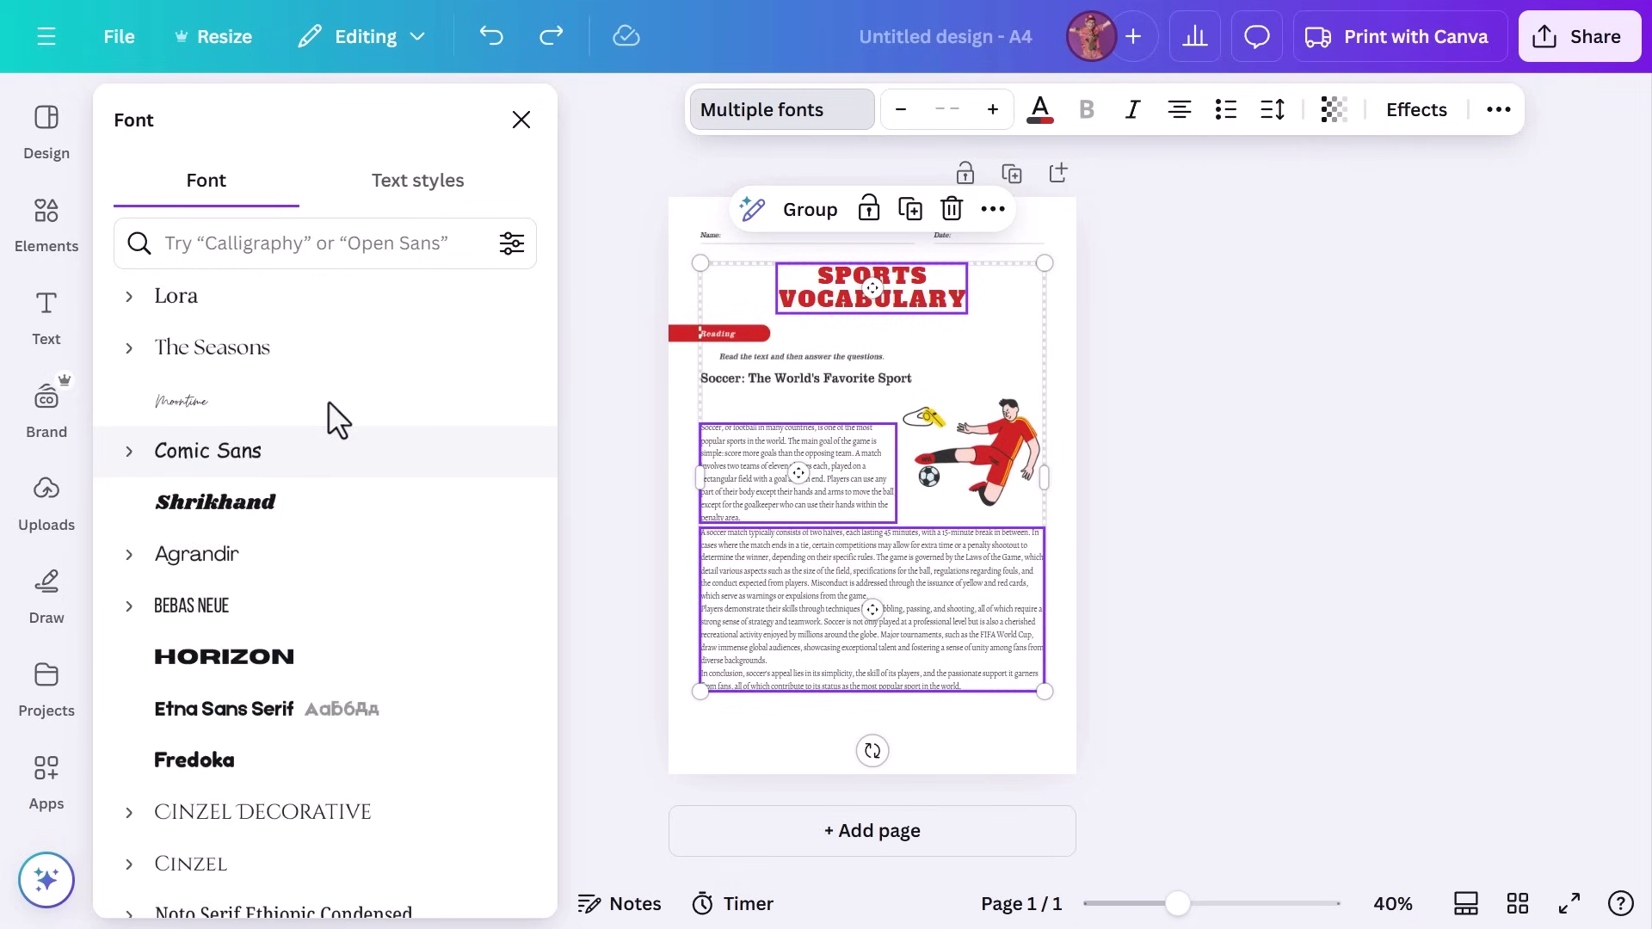
{"action": "scroll", "coordinate": [328, 401], "scroll_direction": "up", "scroll_amount": 5}
{"action": "left_click", "coordinate": [231, 529]}
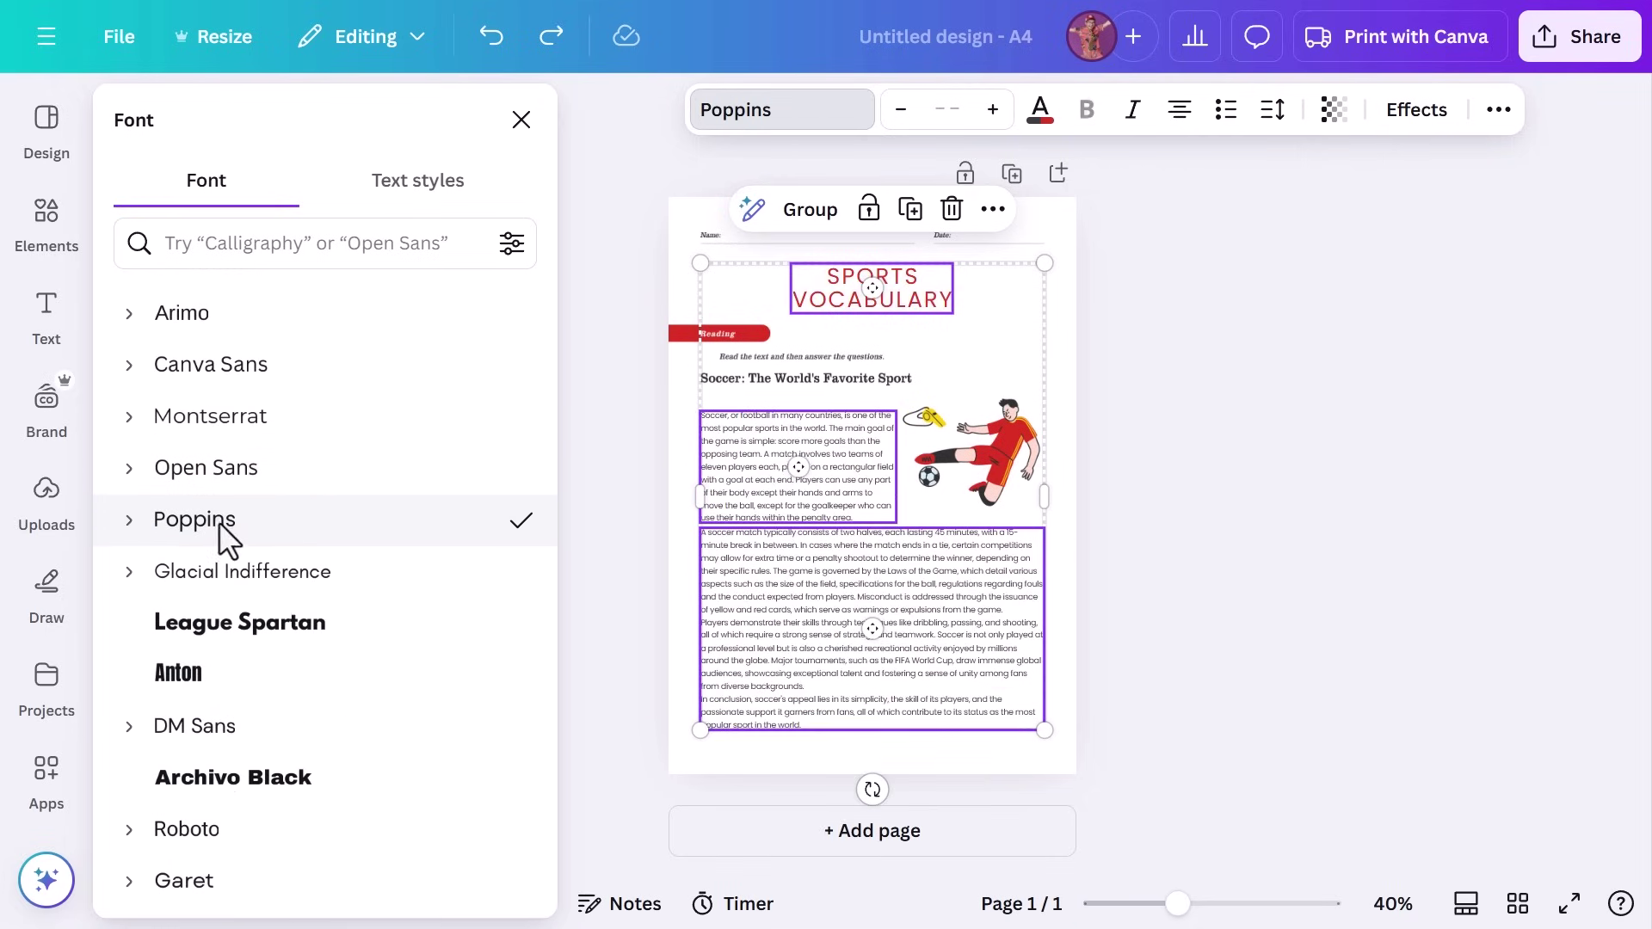
{"action": "left_click", "coordinate": [522, 119]}
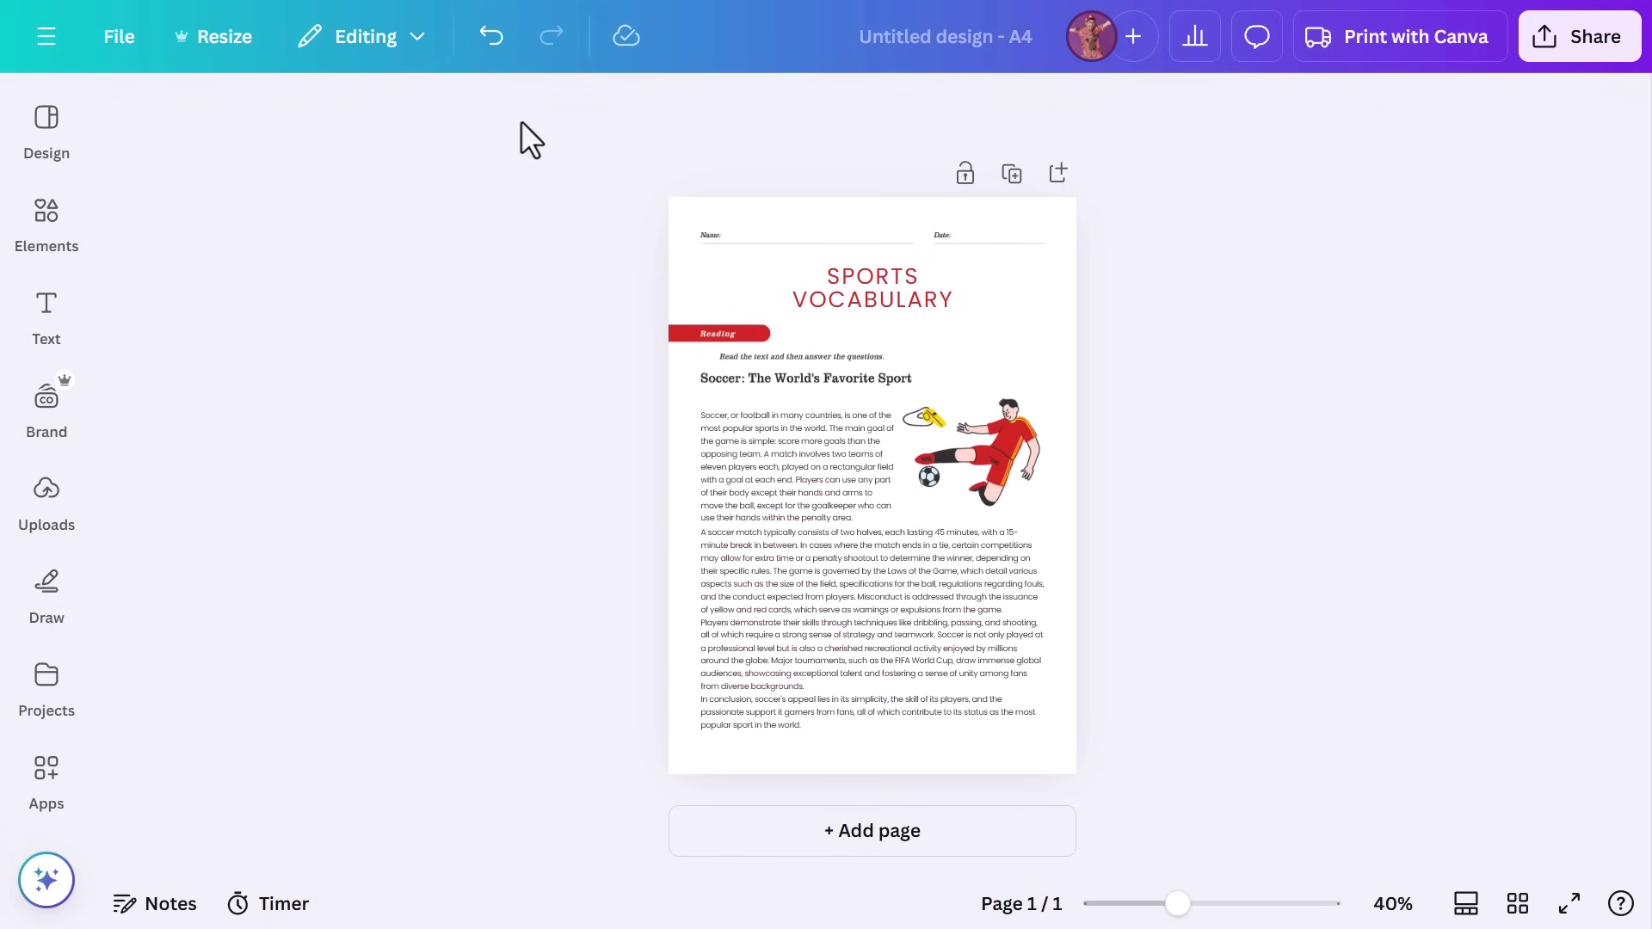
{"action": "double_click", "coordinate": [860, 310]}
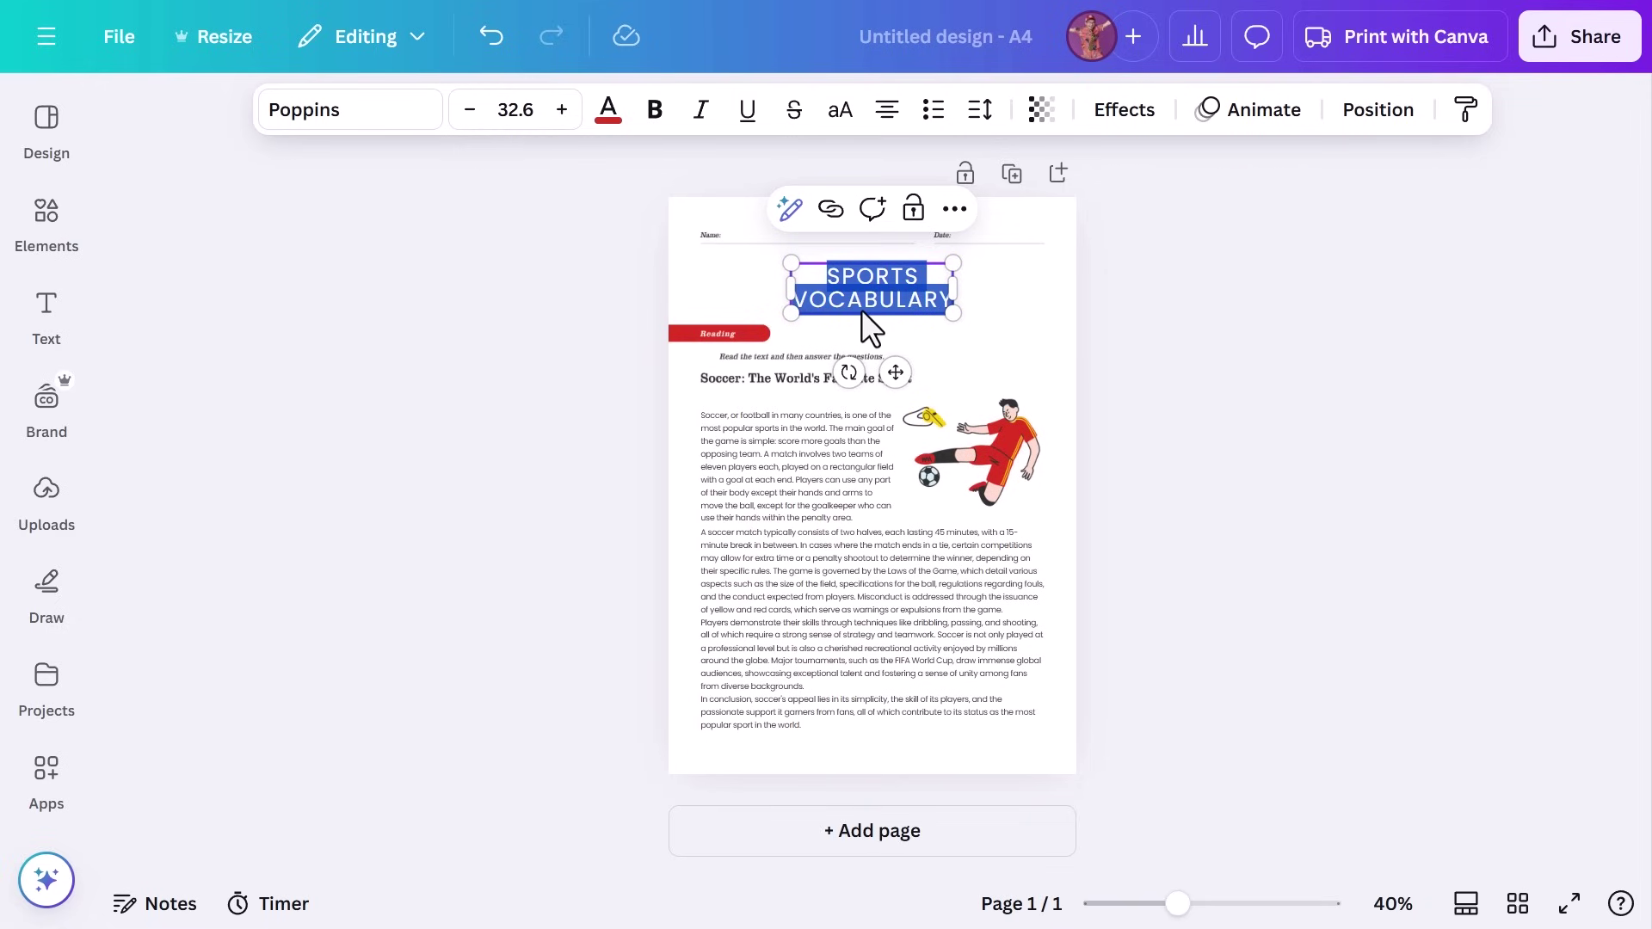
Step: Replace the title with 'IS SOCCER REALLY THE WORLD'S FAVORITE SPORT?'
{"action": "type", "text": "IS SOCCER REALLY THE "}
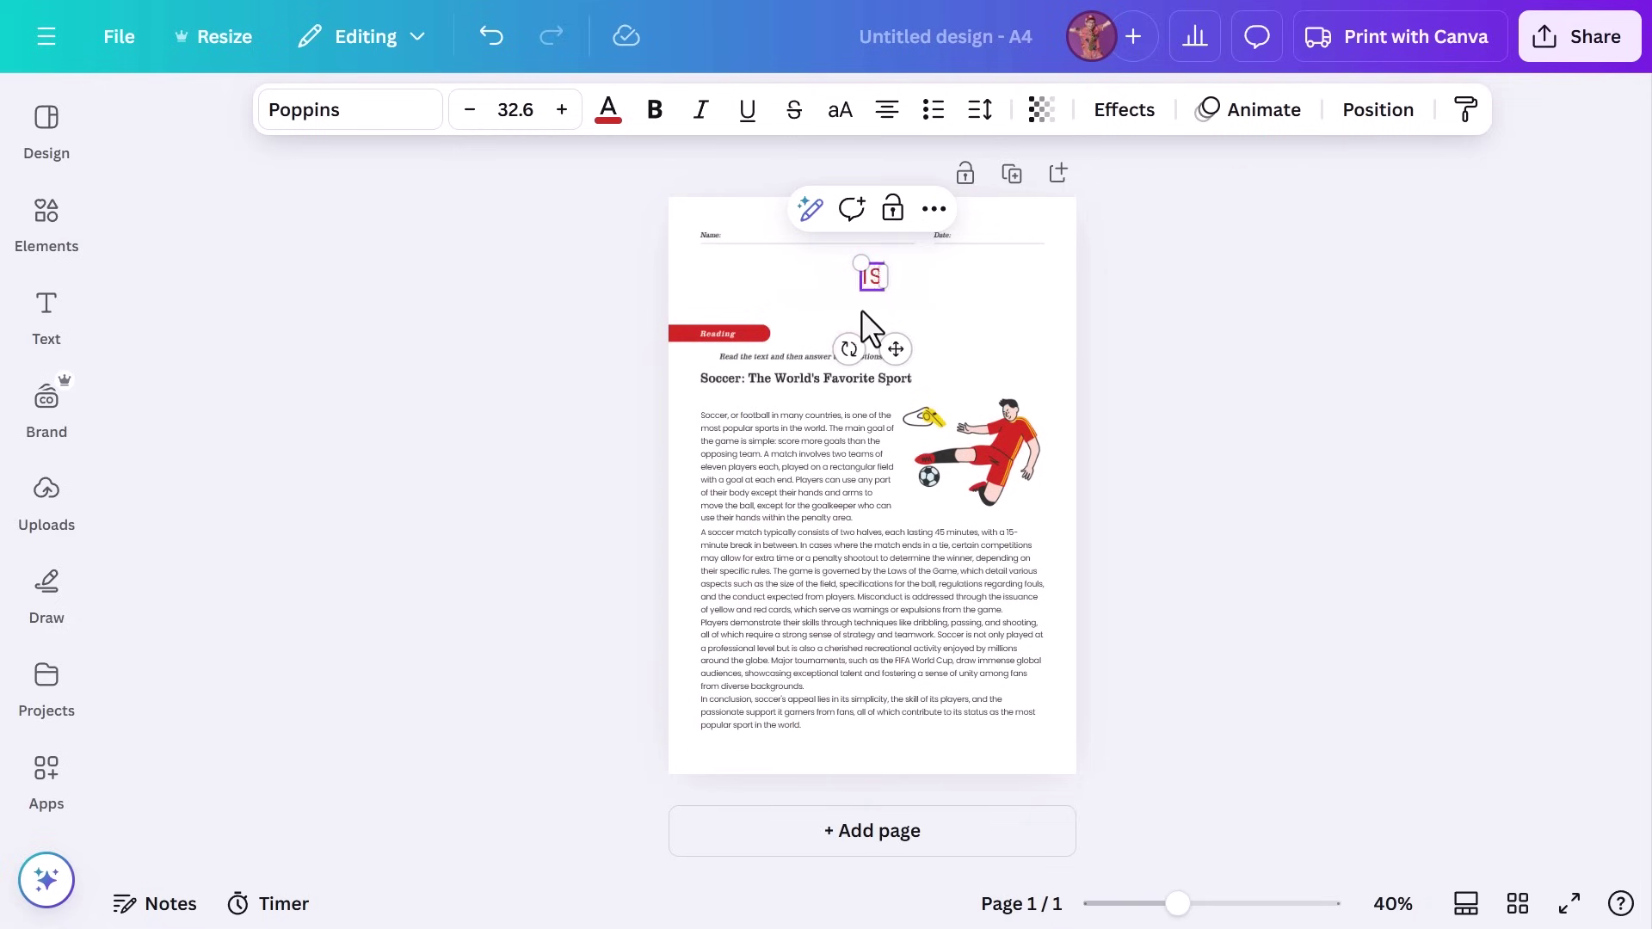
{"action": "type", "text": "WORLD'S FAVORITE SPORT?"}
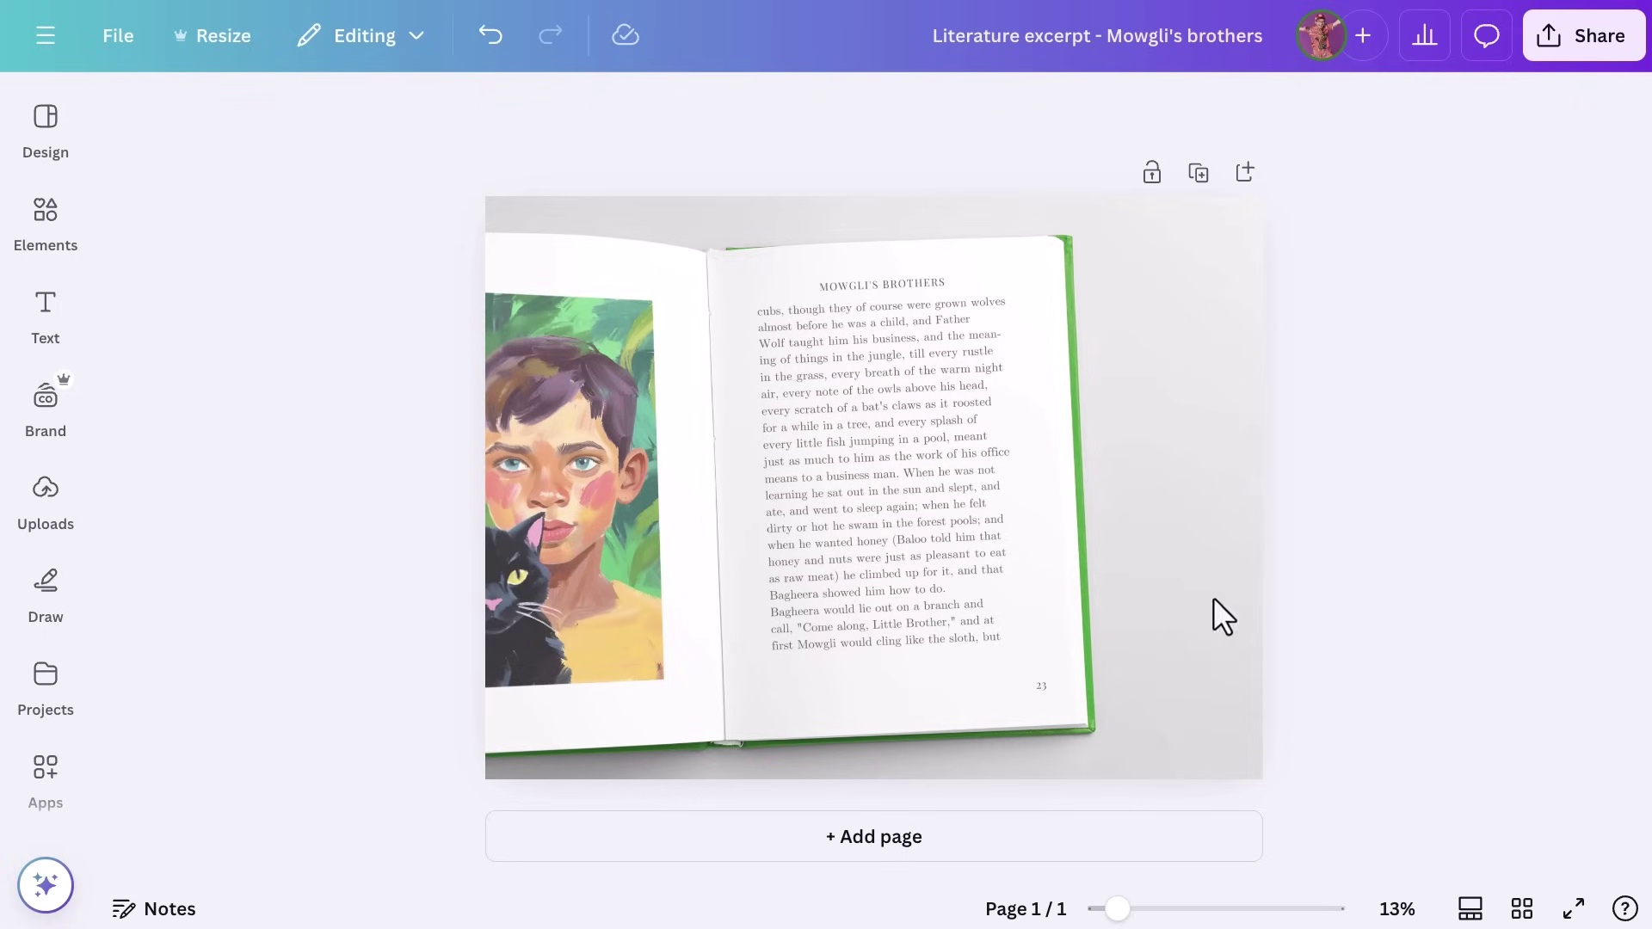
Step: Grab the book page's printed text from the photo as editable text and copy it
{"action": "left_click", "coordinate": [1138, 592]}
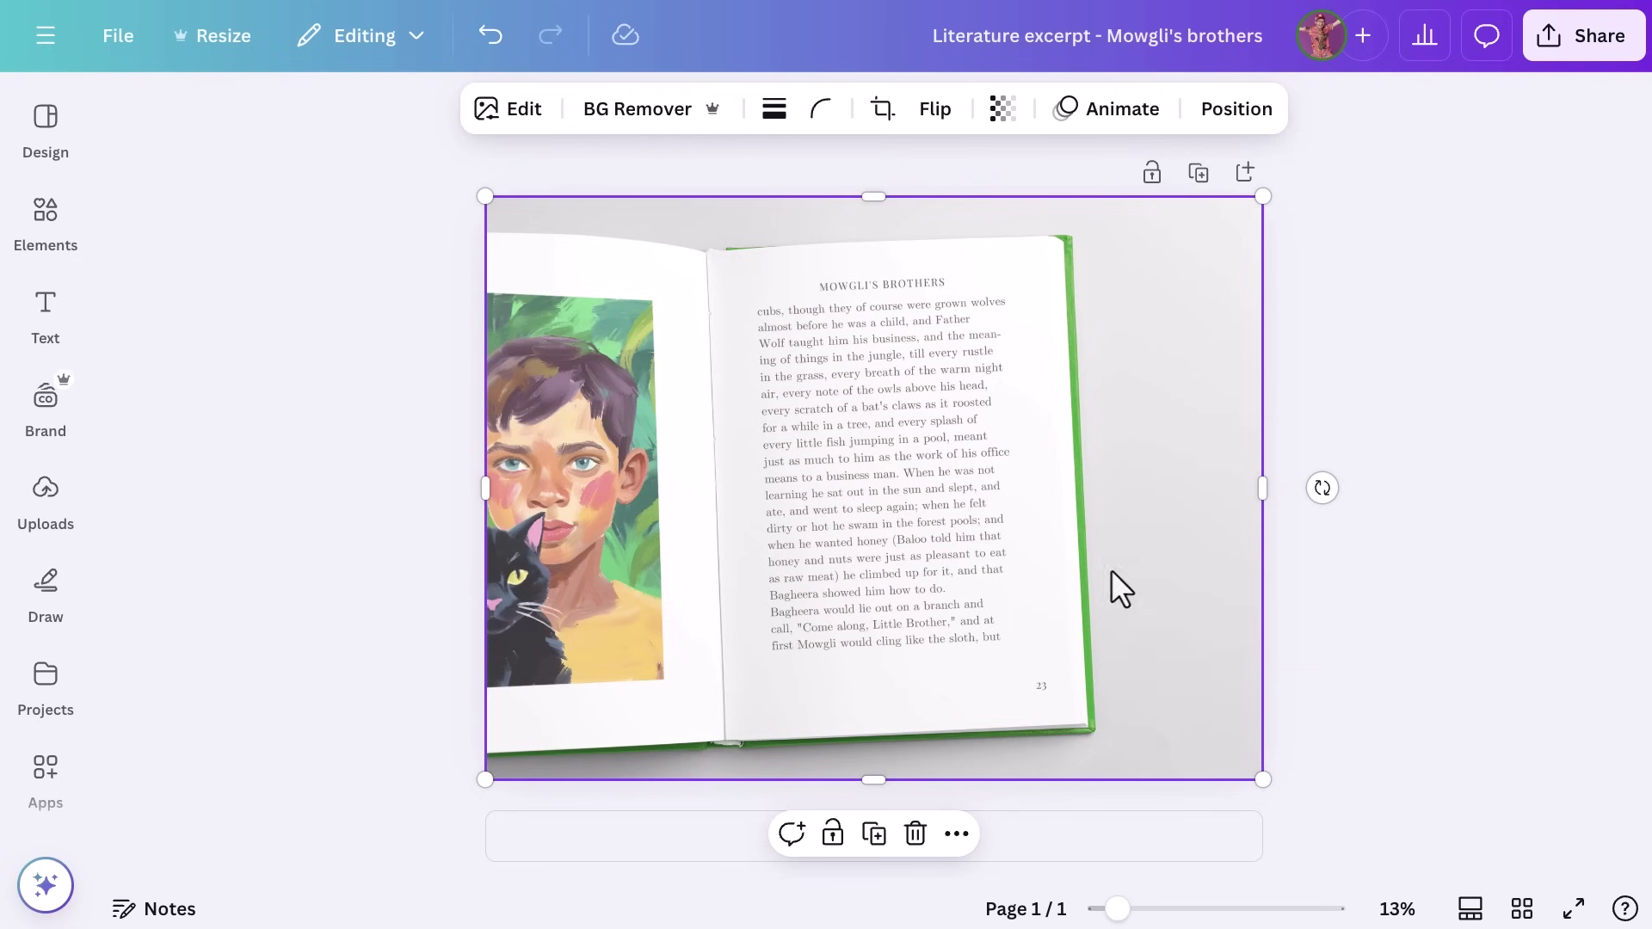
{"action": "left_click", "coordinate": [532, 110]}
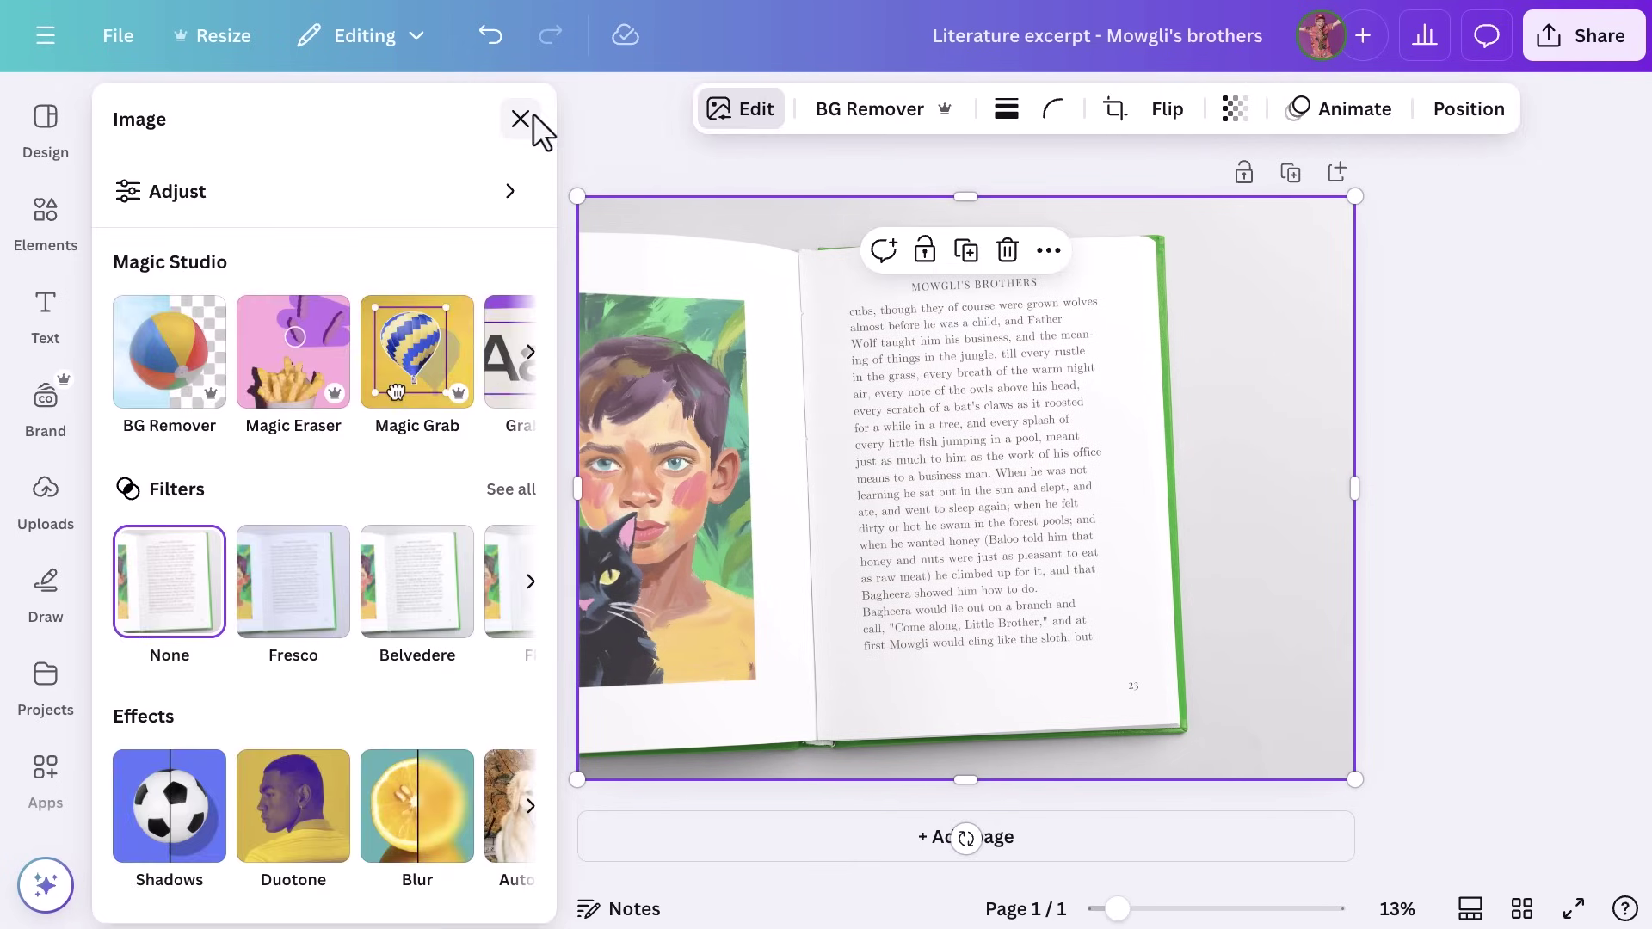
{"action": "left_click", "coordinate": [530, 355]}
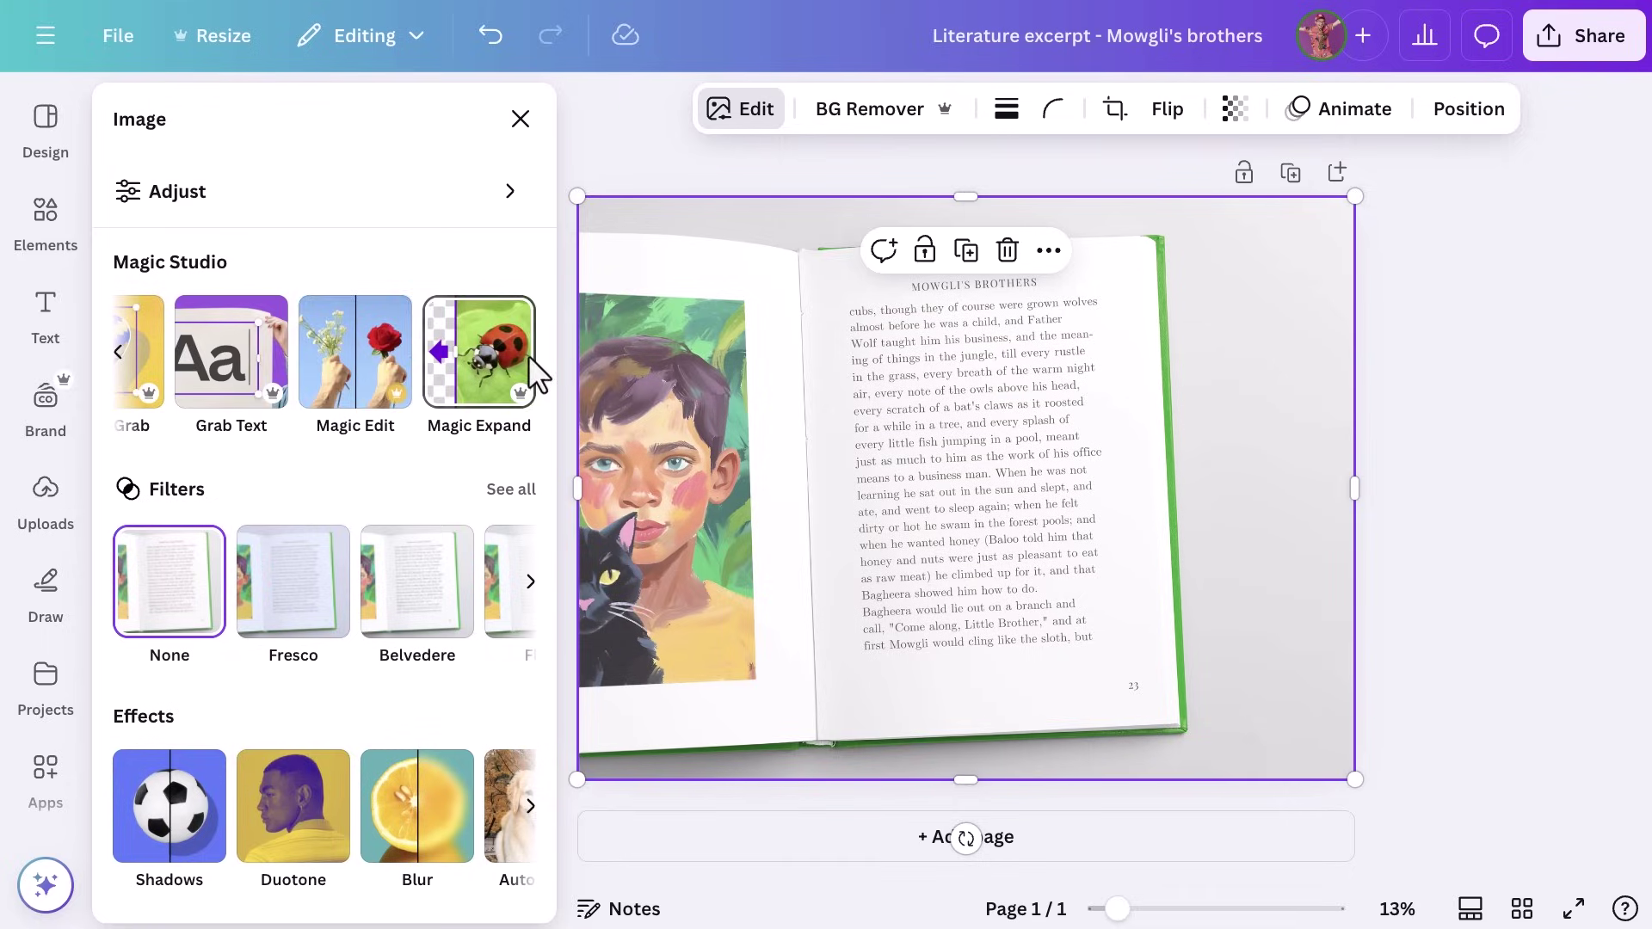
{"action": "left_click", "coordinate": [259, 358]}
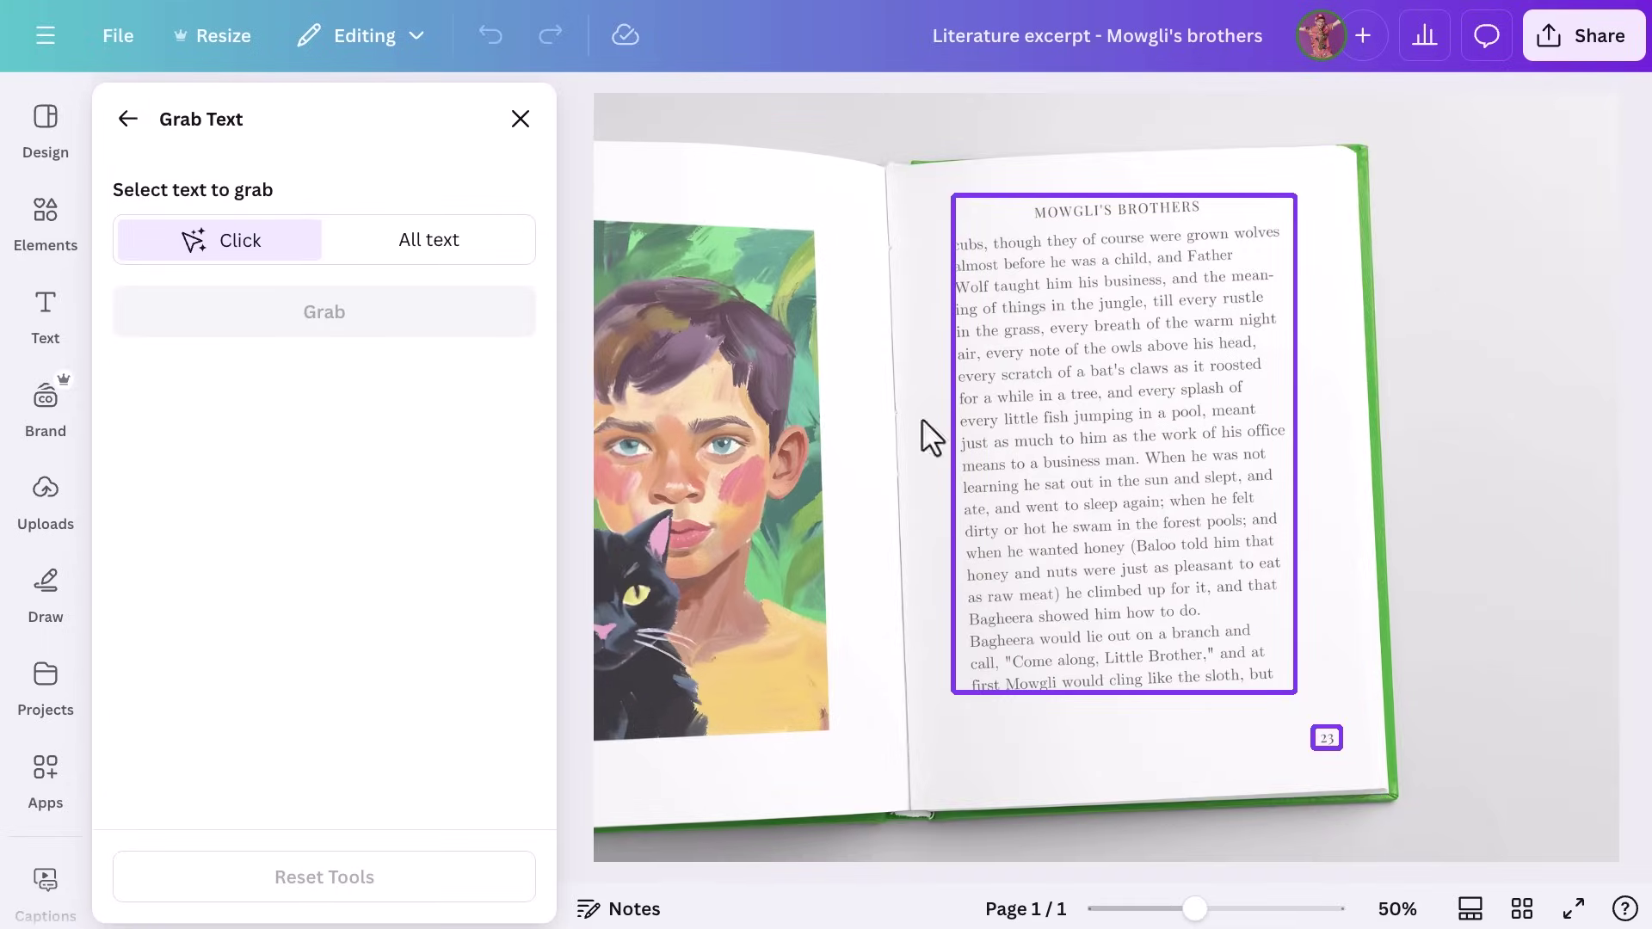
{"action": "left_click", "coordinate": [1029, 431]}
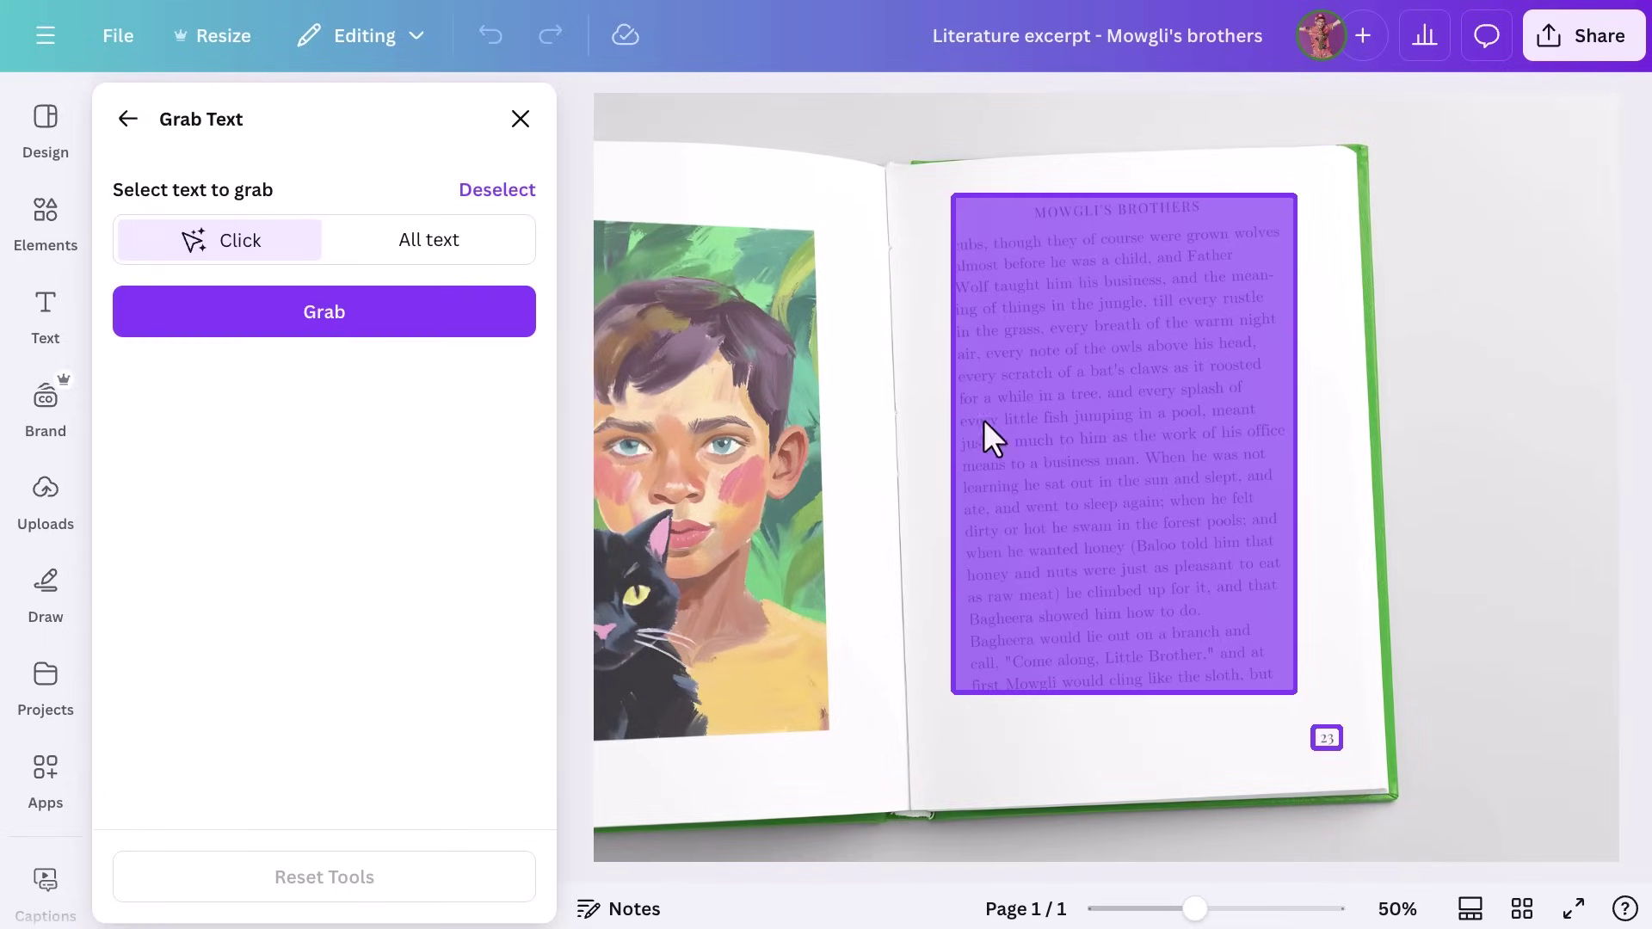
{"action": "left_click", "coordinate": [438, 322]}
{"action": "right_click", "coordinate": [881, 356]}
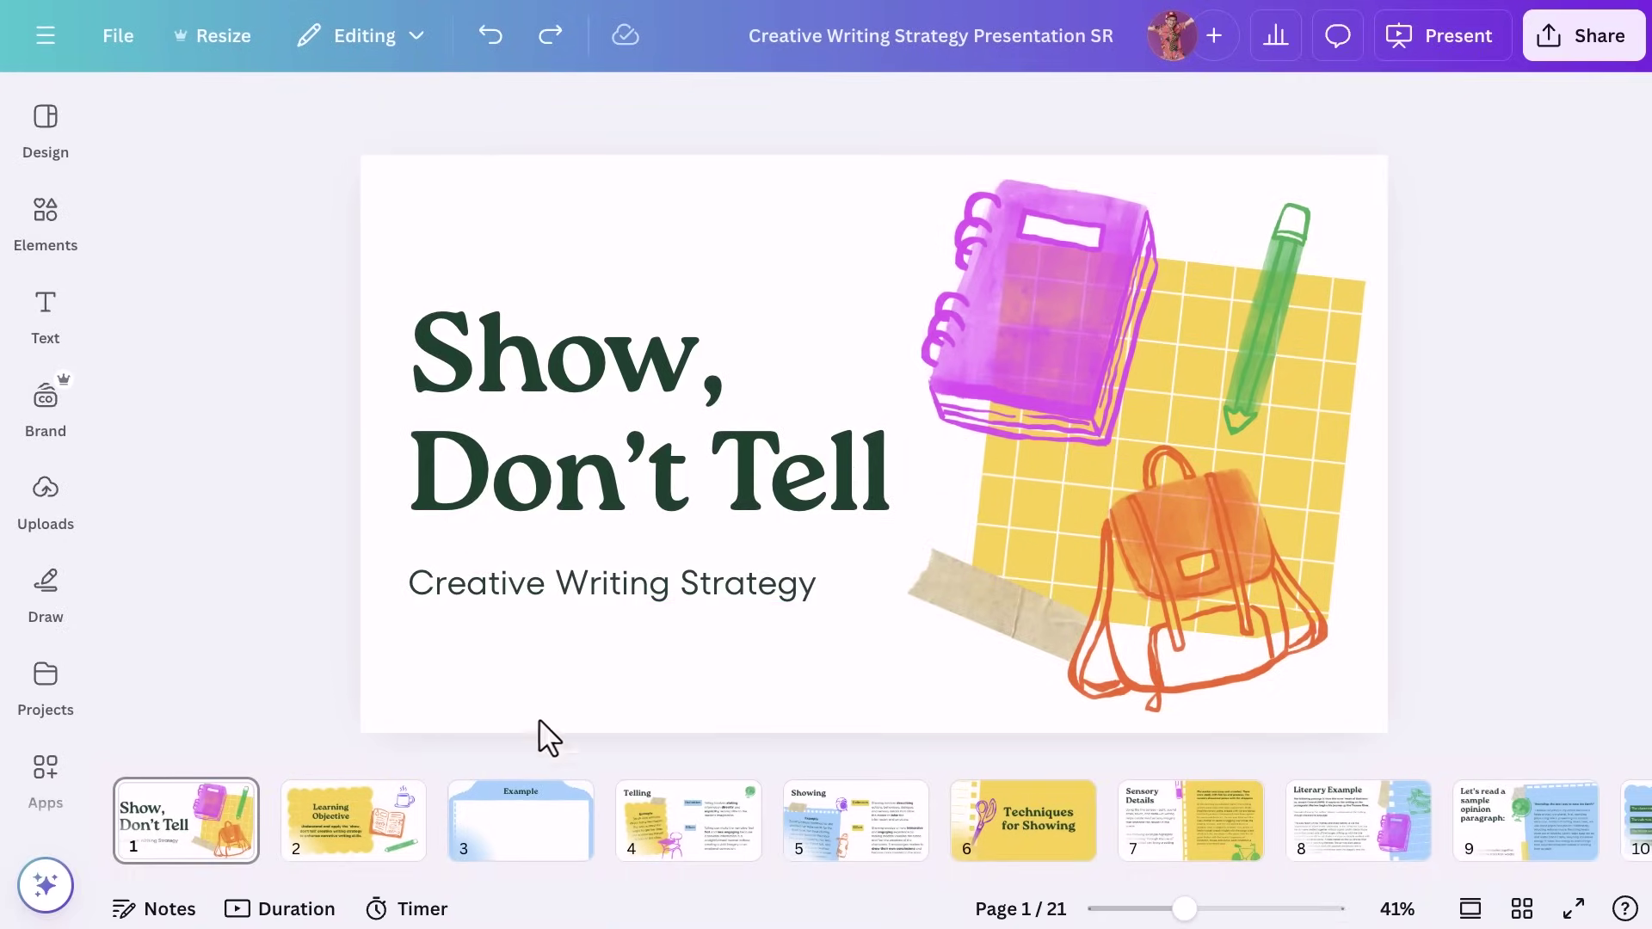
Step: Paste the copied book paragraph into the white box on the Example slide
{"action": "left_click", "coordinate": [370, 809]}
{"action": "left_click", "coordinate": [538, 804]}
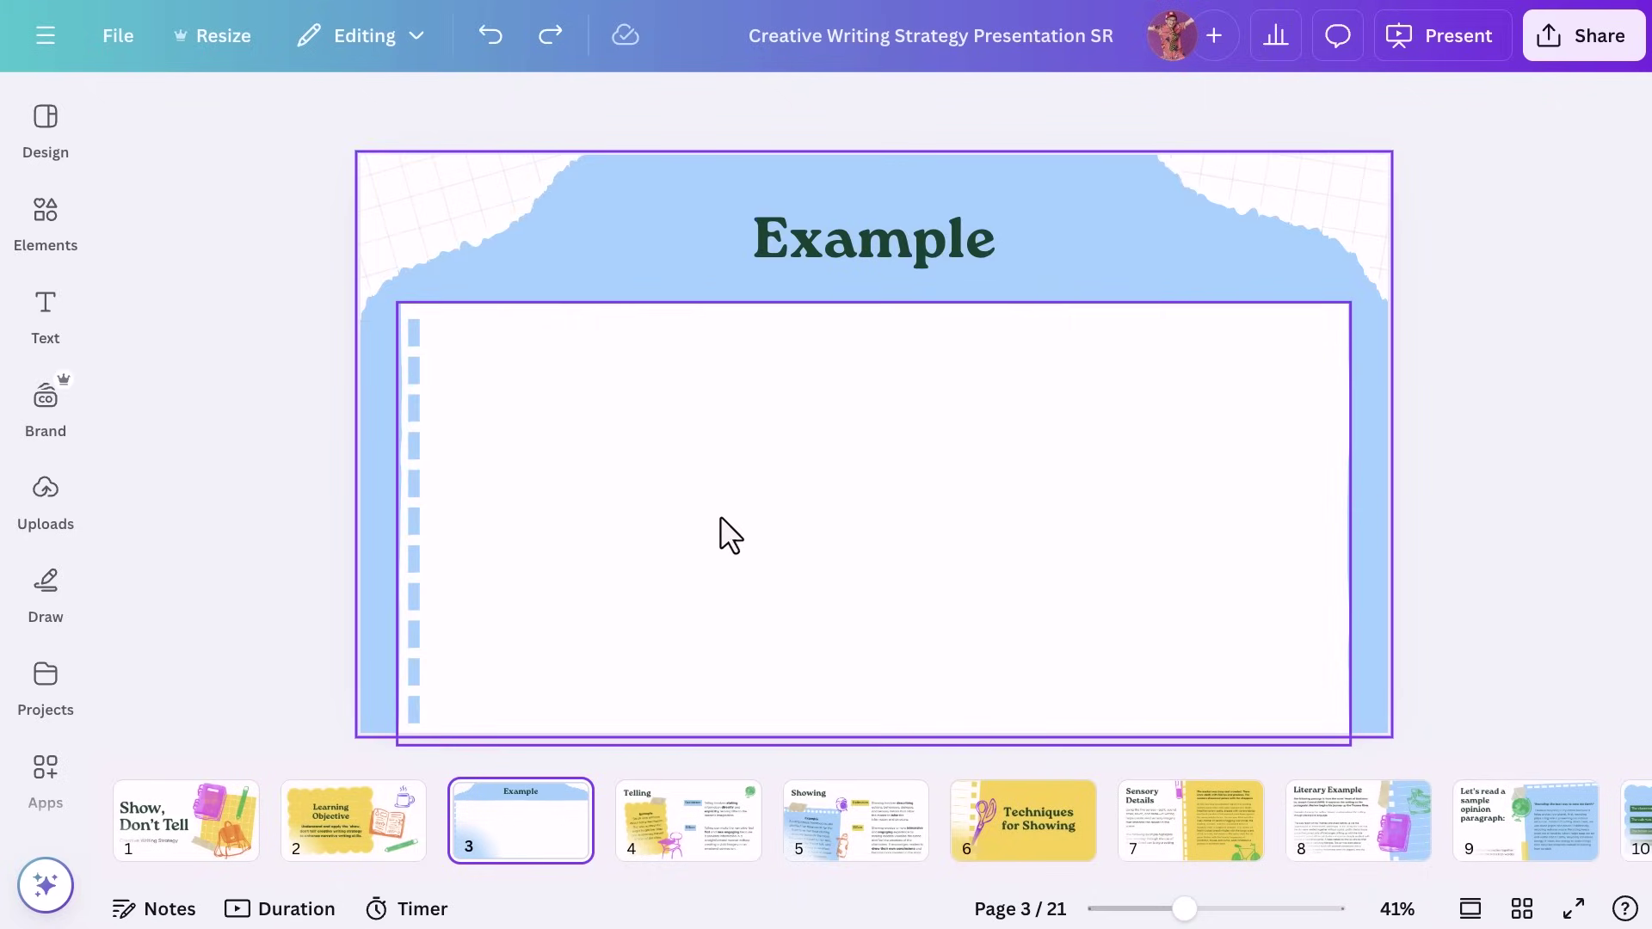
{"action": "right_click", "coordinate": [725, 509]}
{"action": "left_click", "coordinate": [904, 322]}
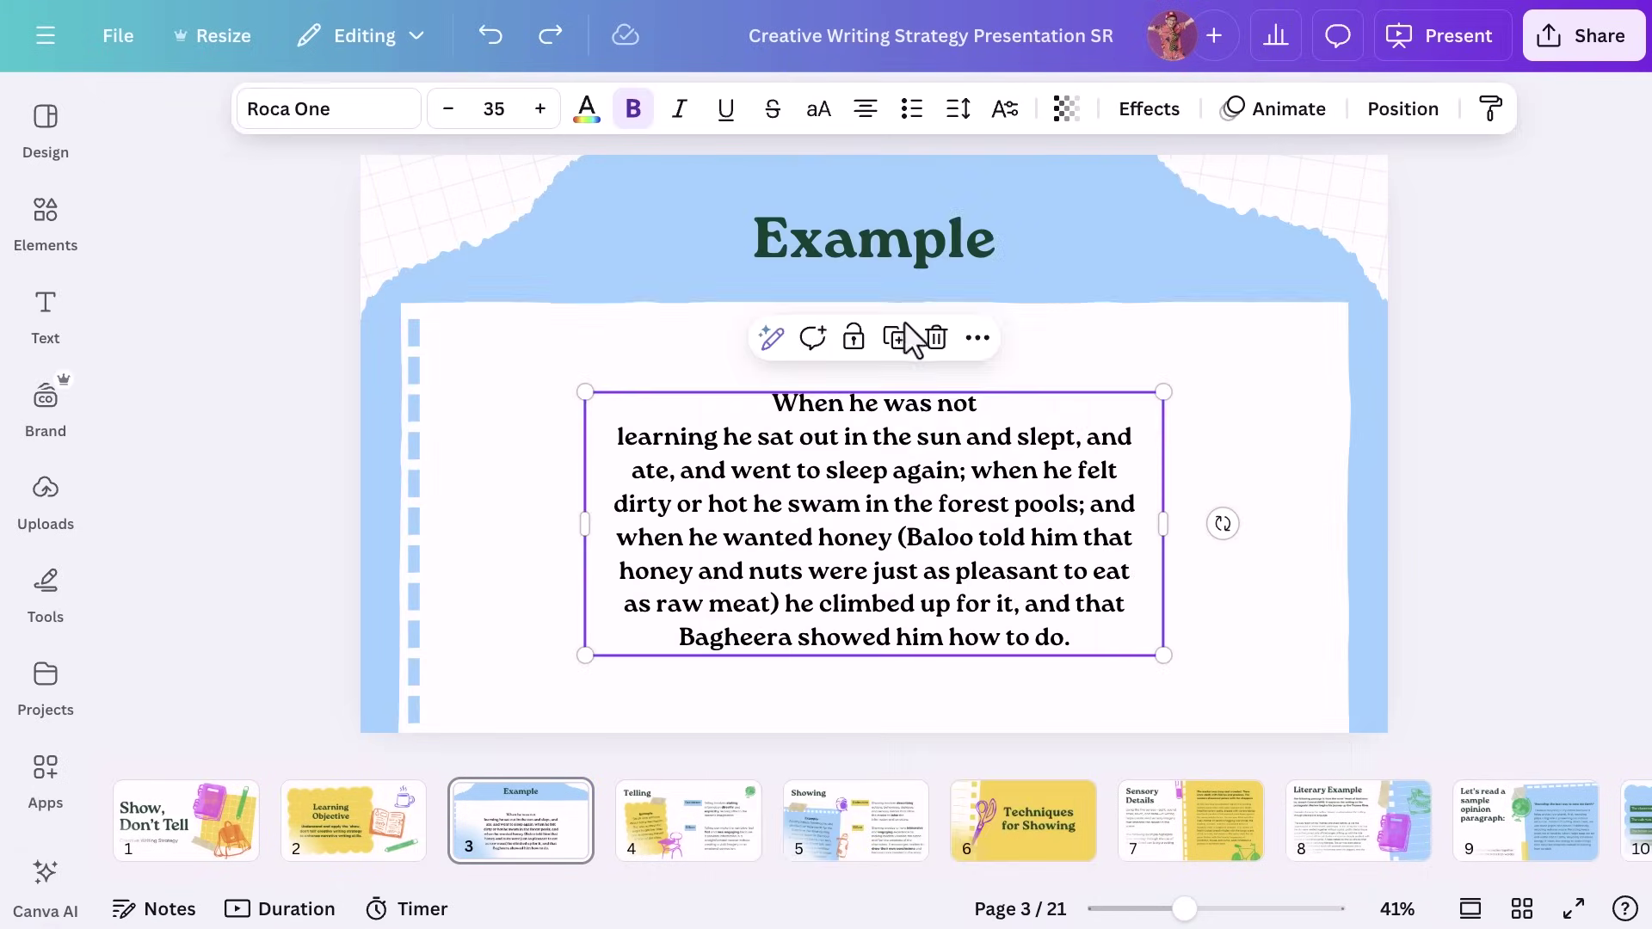
{"action": "left_click", "coordinate": [1520, 492]}
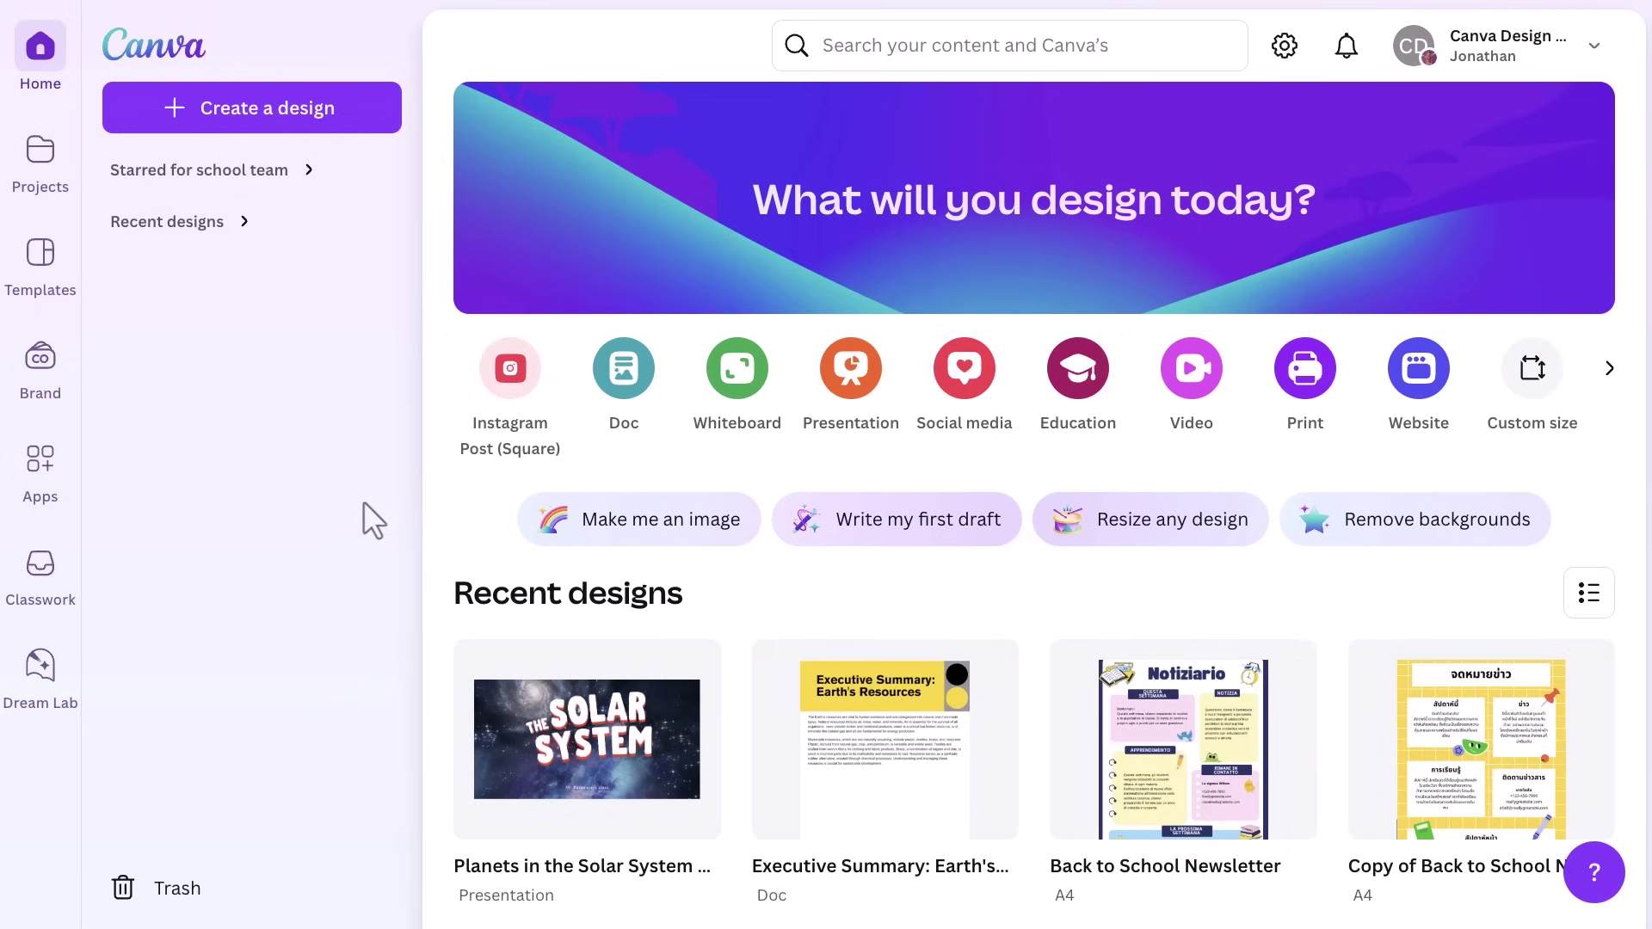
Step: Open the Planets in the Solar System deck and start Magic Edit on the galaxy background
{"action": "left_click", "coordinate": [590, 720]}
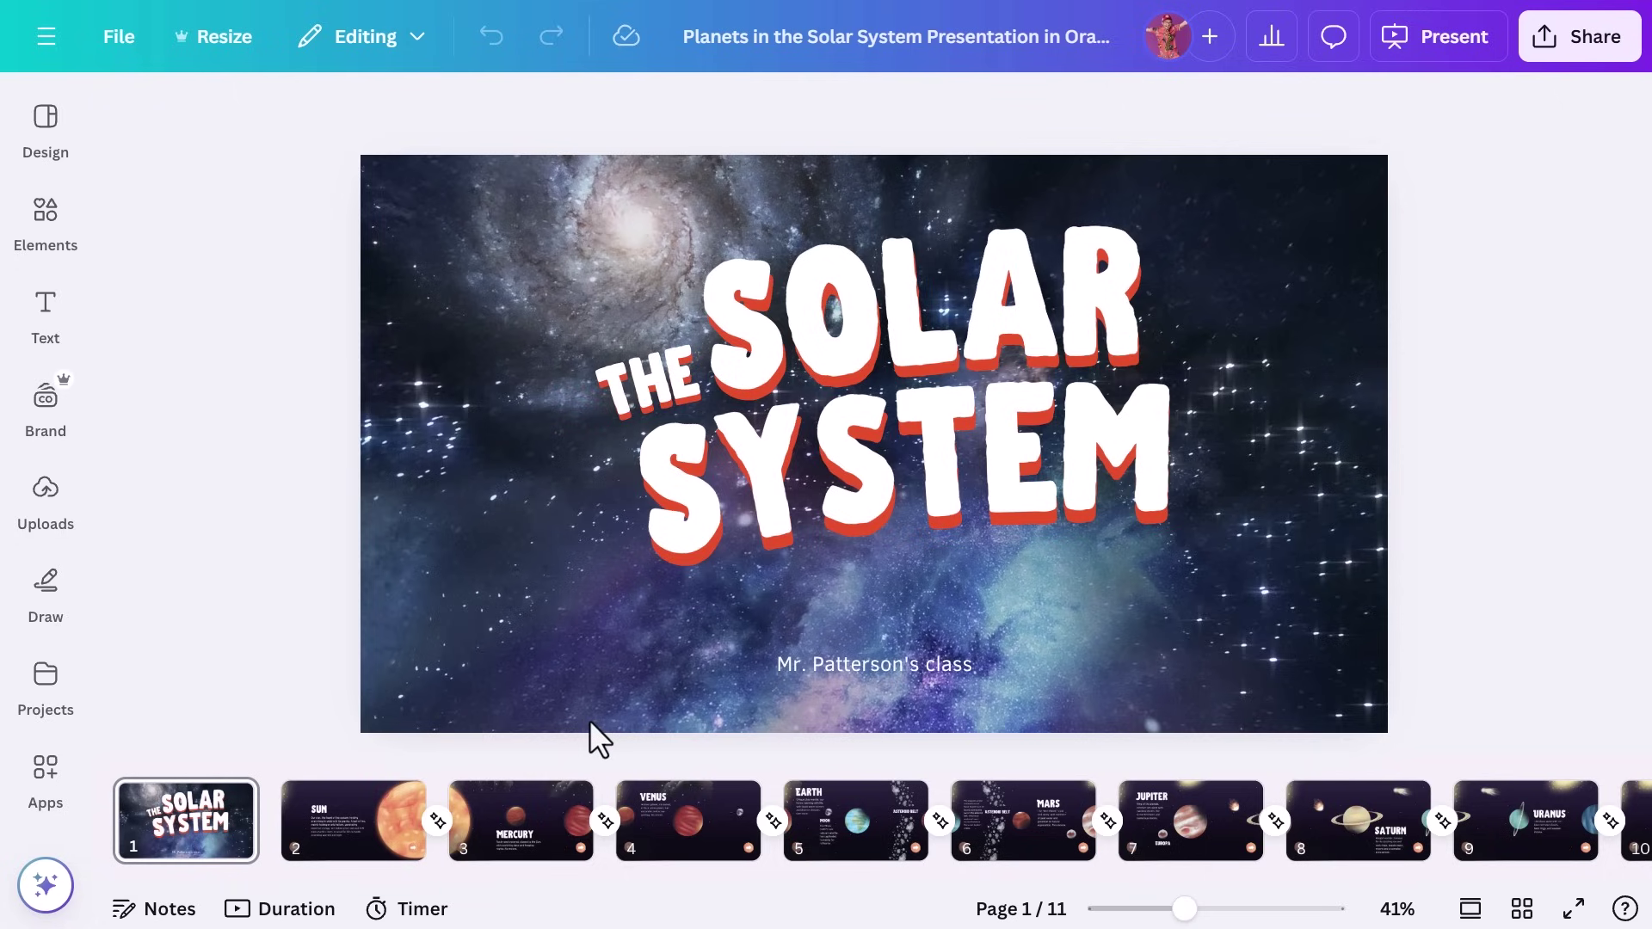
{"action": "left_click", "coordinate": [590, 721]}
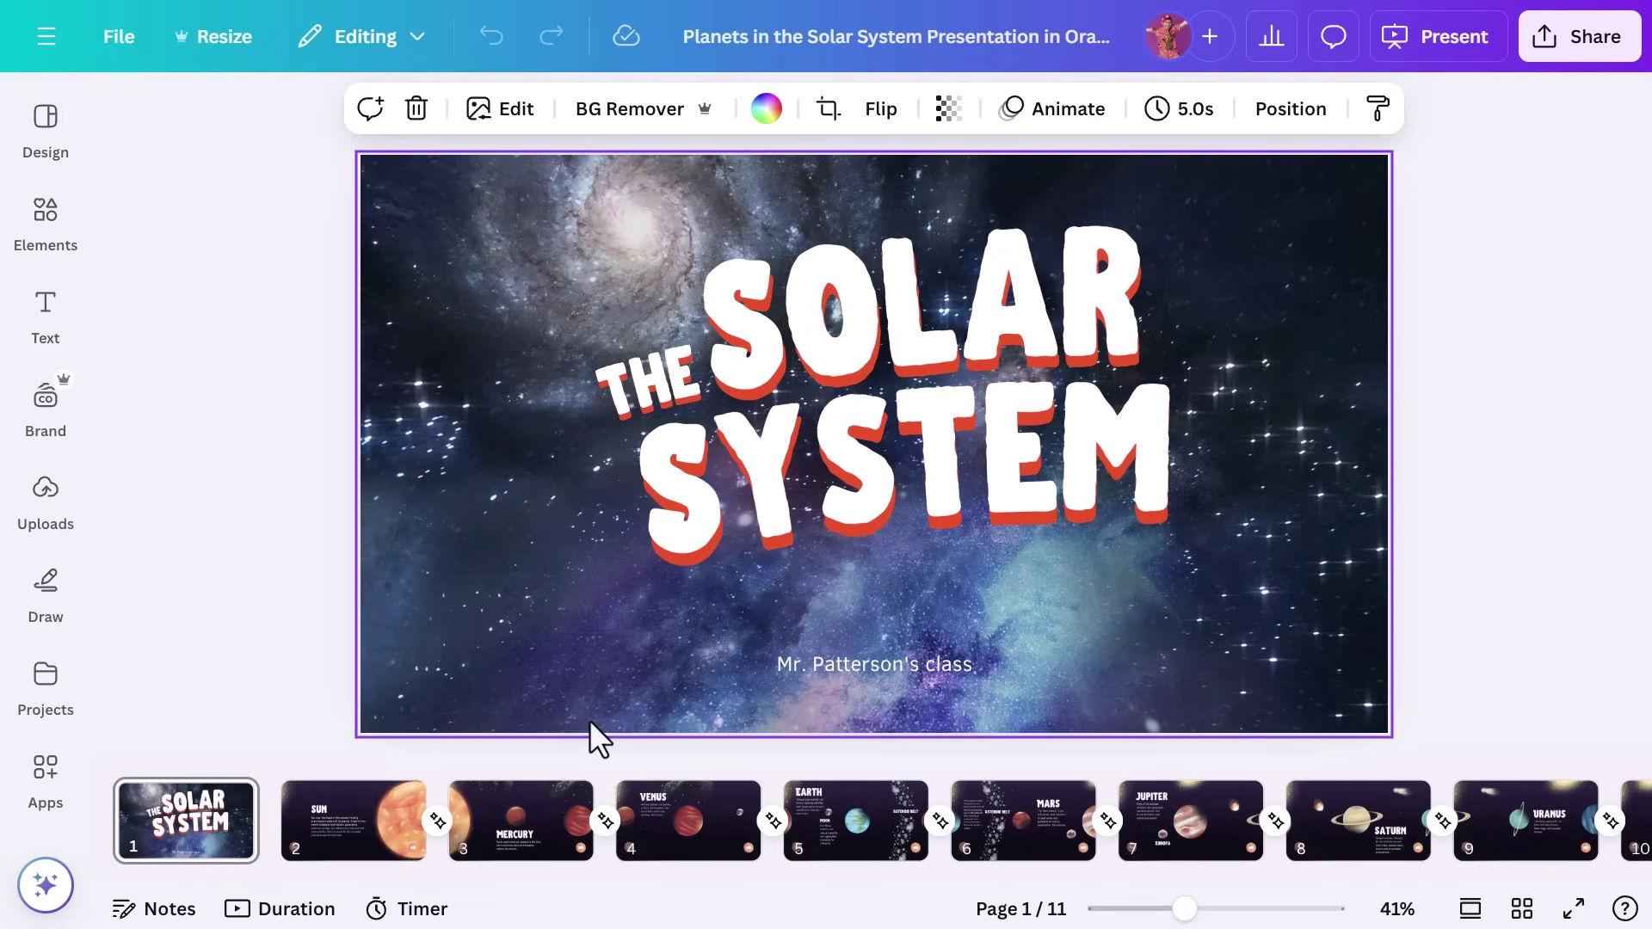
{"action": "left_click", "coordinate": [519, 117]}
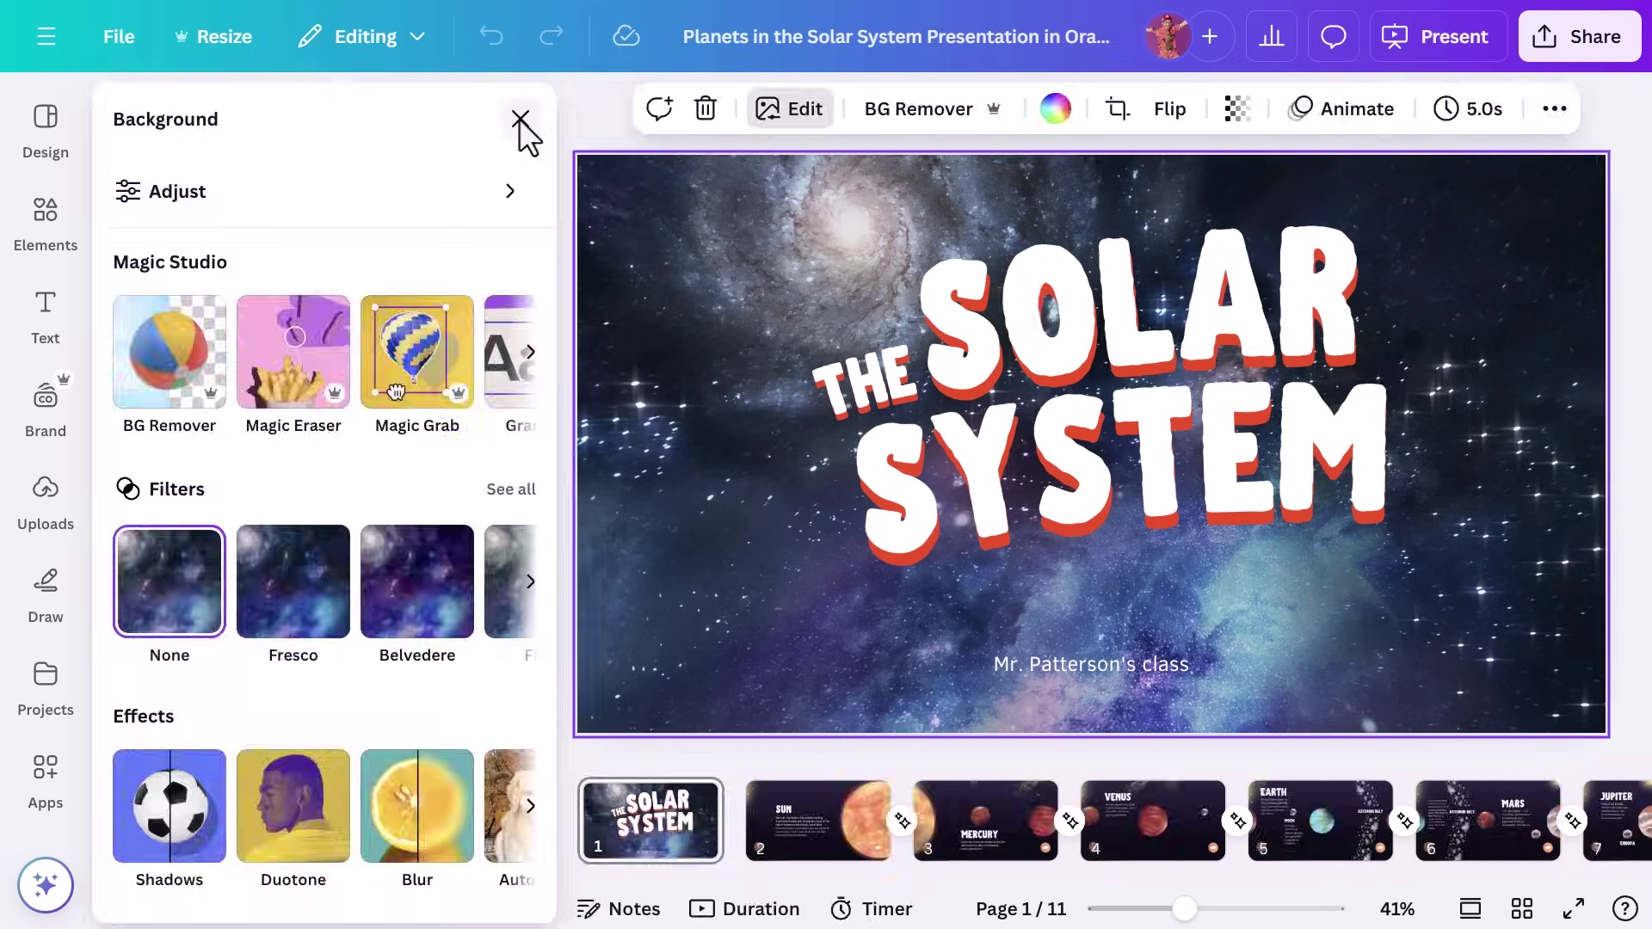
{"action": "left_click", "coordinate": [525, 353]}
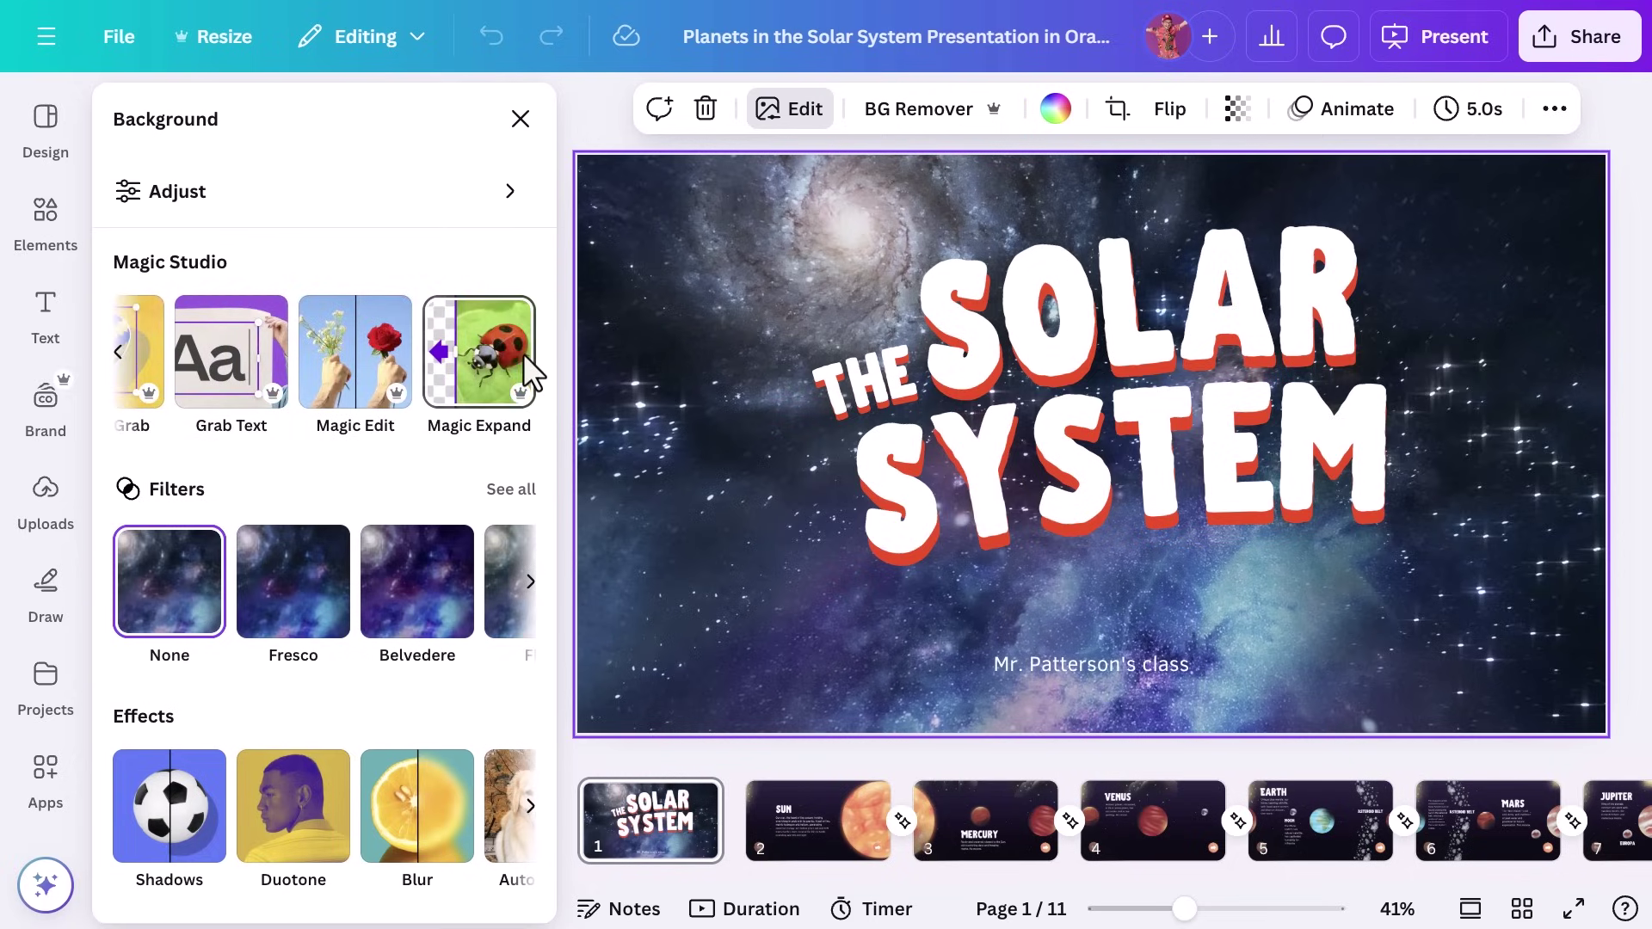
{"action": "left_click", "coordinate": [354, 364]}
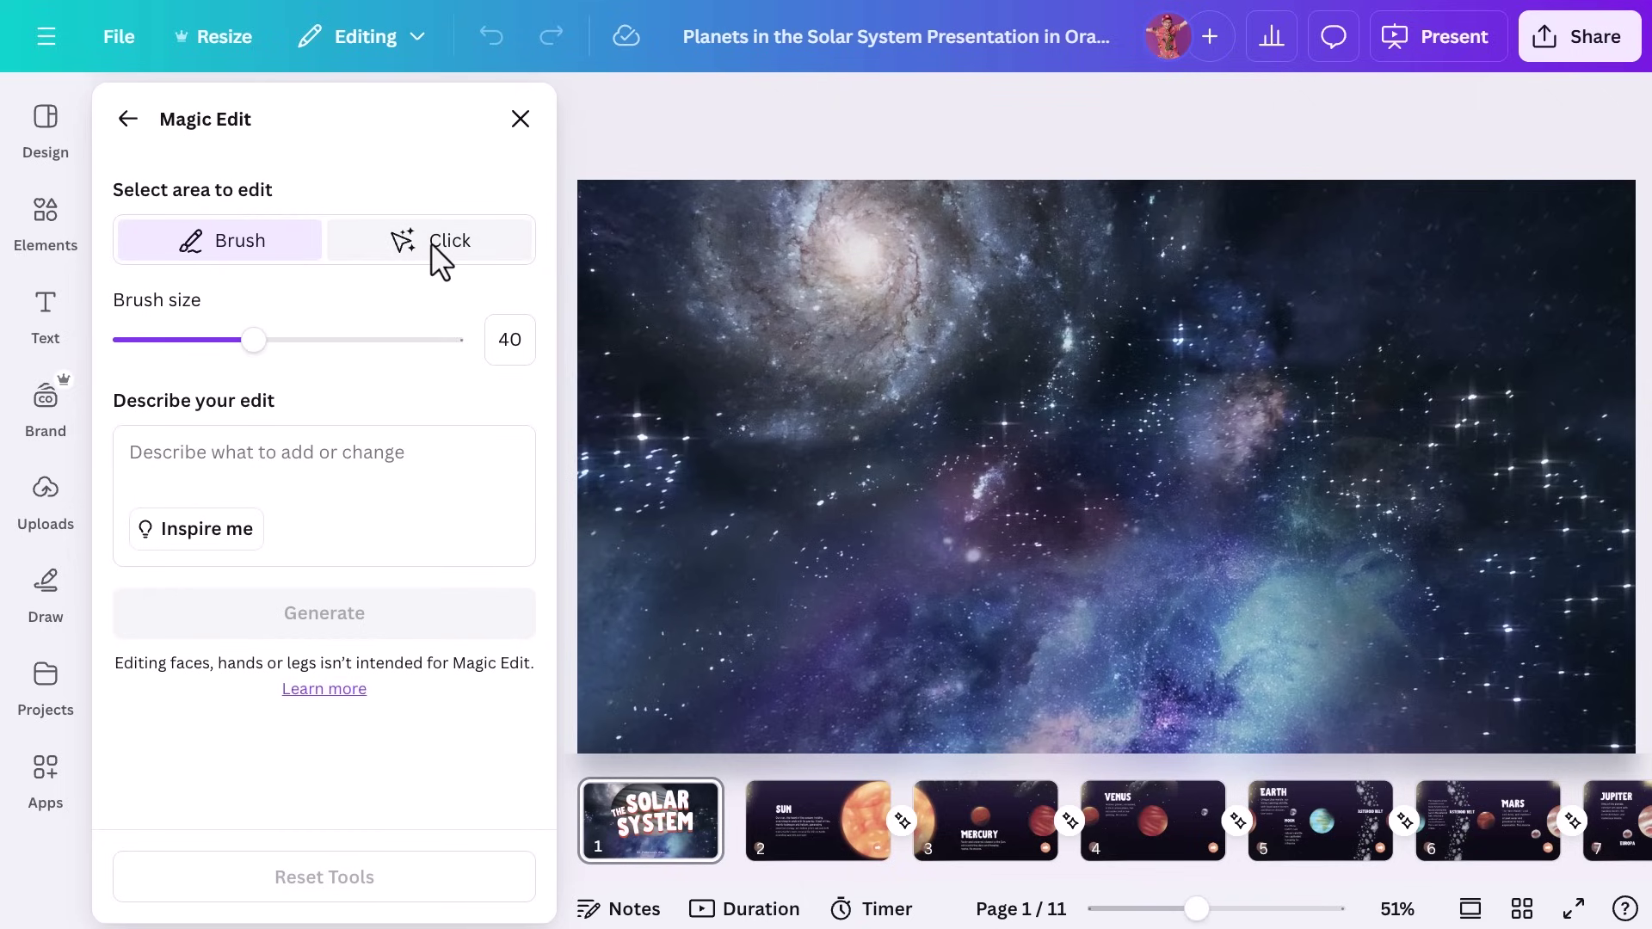
Step: Brush the background's upper middle at size 93 and generate 'Jupiter' there
{"action": "left_click_drag", "start_coordinate": [254, 340], "coordinate": [430, 337]}
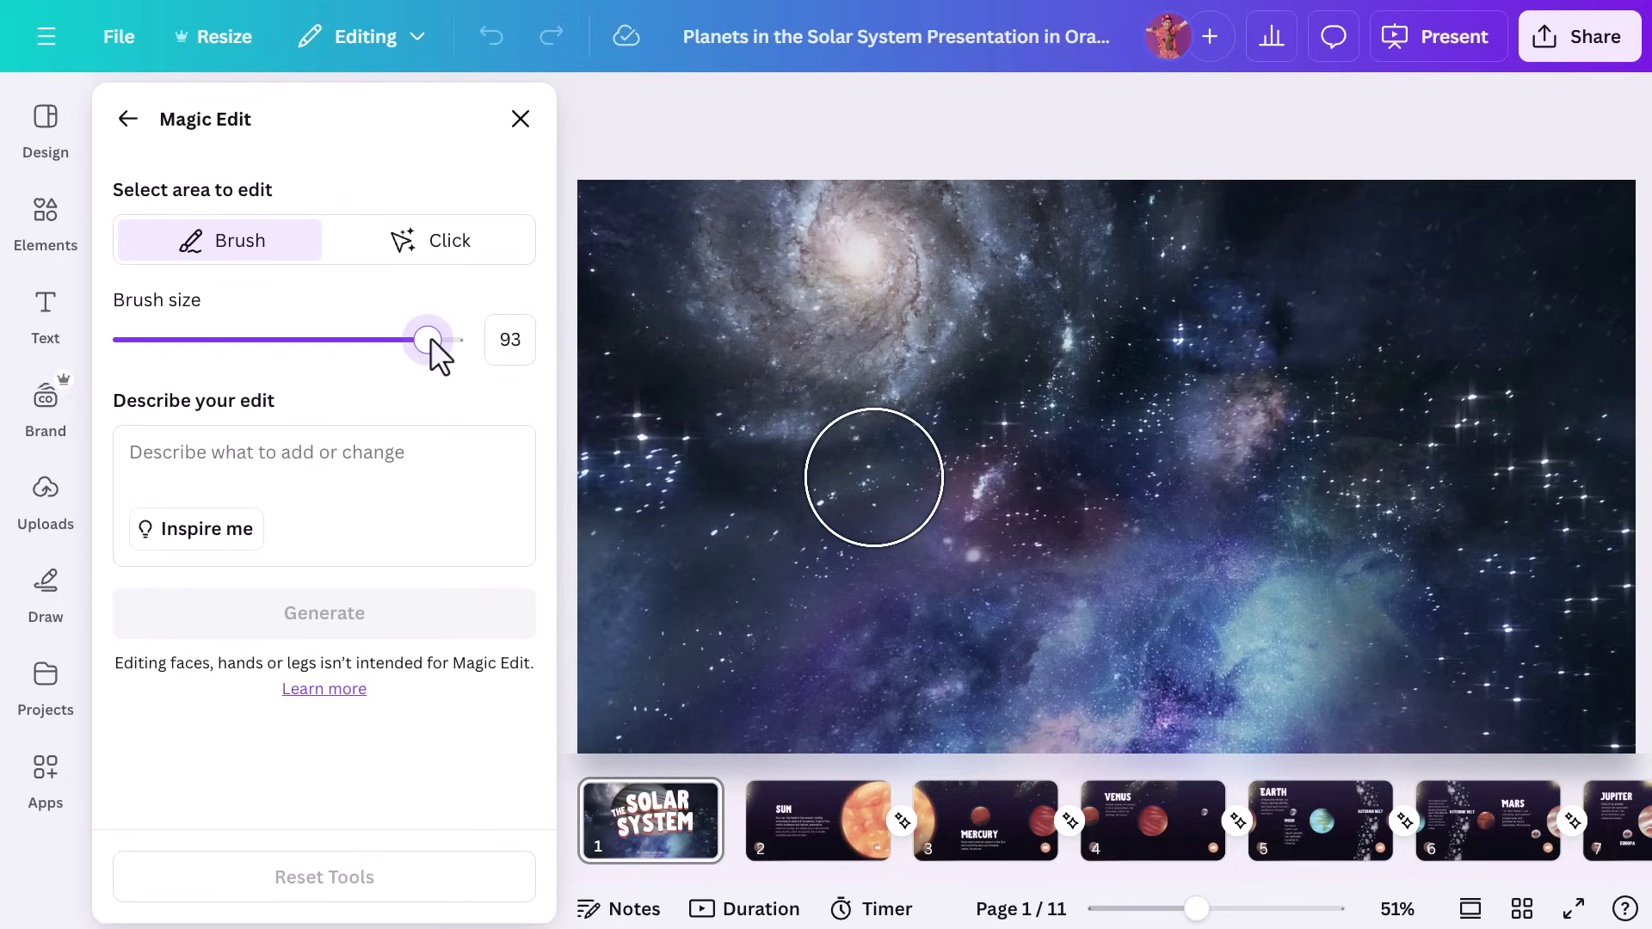
{"action": "mouse_move", "coordinate": [787, 224]}
{"action": "left_mouse_down"}
{"action": "mouse_move", "coordinate": [1379, 247]}
{"action": "mouse_move", "coordinate": [814, 293]}
{"action": "mouse_move", "coordinate": [1259, 370]}
{"action": "mouse_move", "coordinate": [1030, 460]}
{"action": "mouse_move", "coordinate": [1257, 496]}
{"action": "mouse_move", "coordinate": [979, 498]}
{"action": "left_mouse_up"}
{"action": "left_click", "coordinate": [494, 460]}
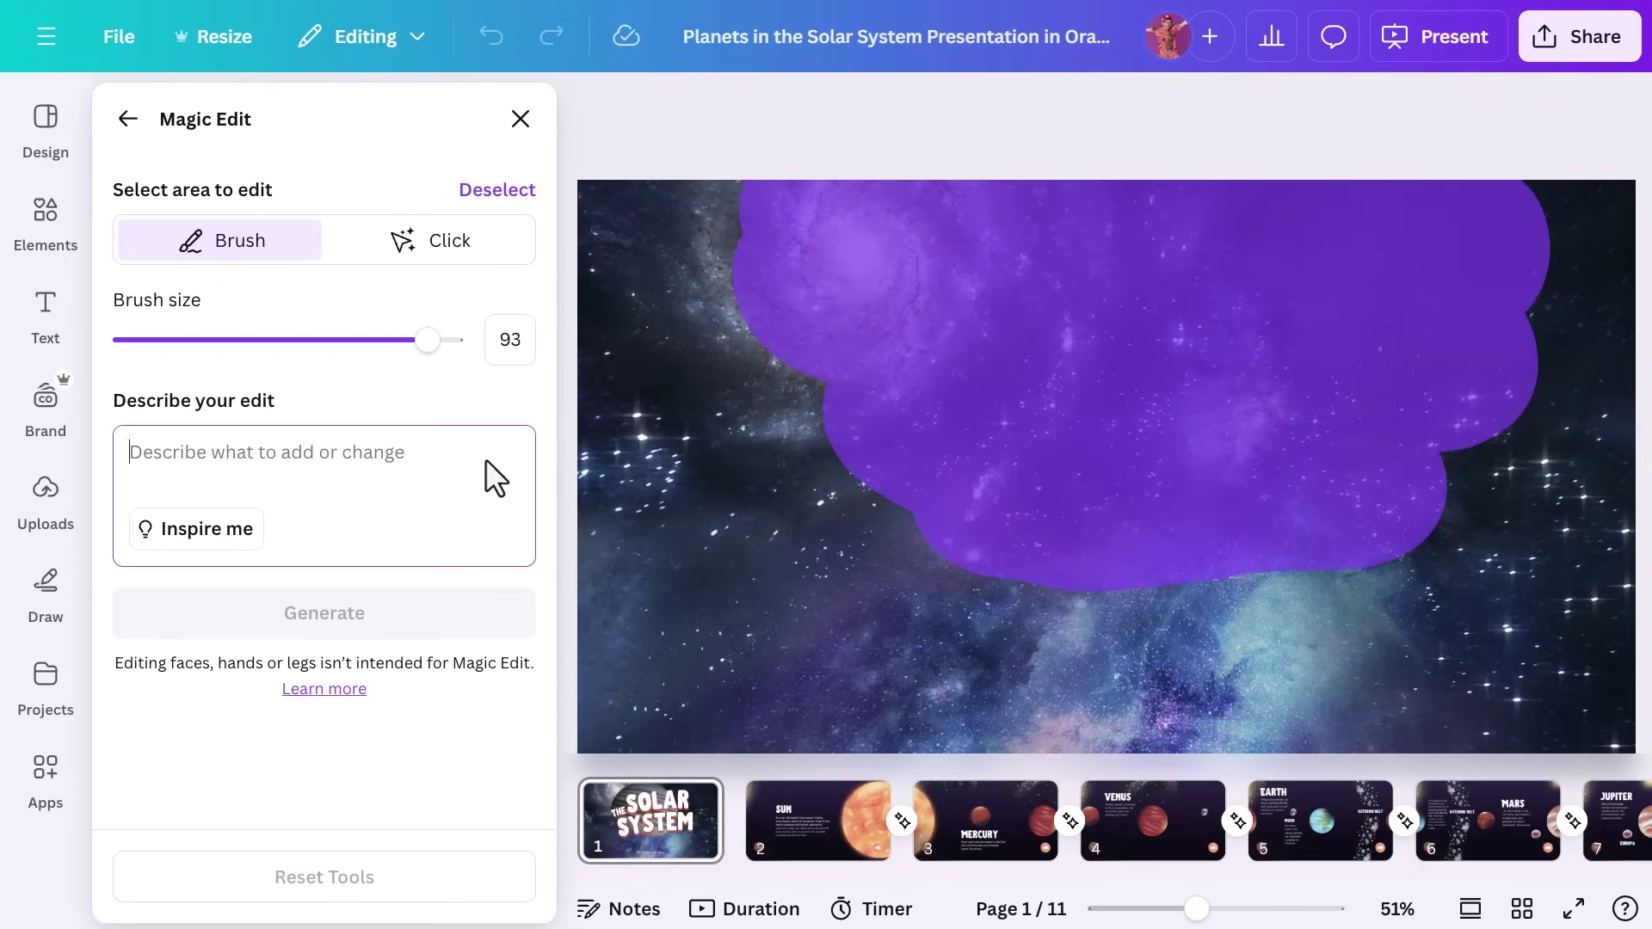
{"action": "type", "text": "Jupiter"}
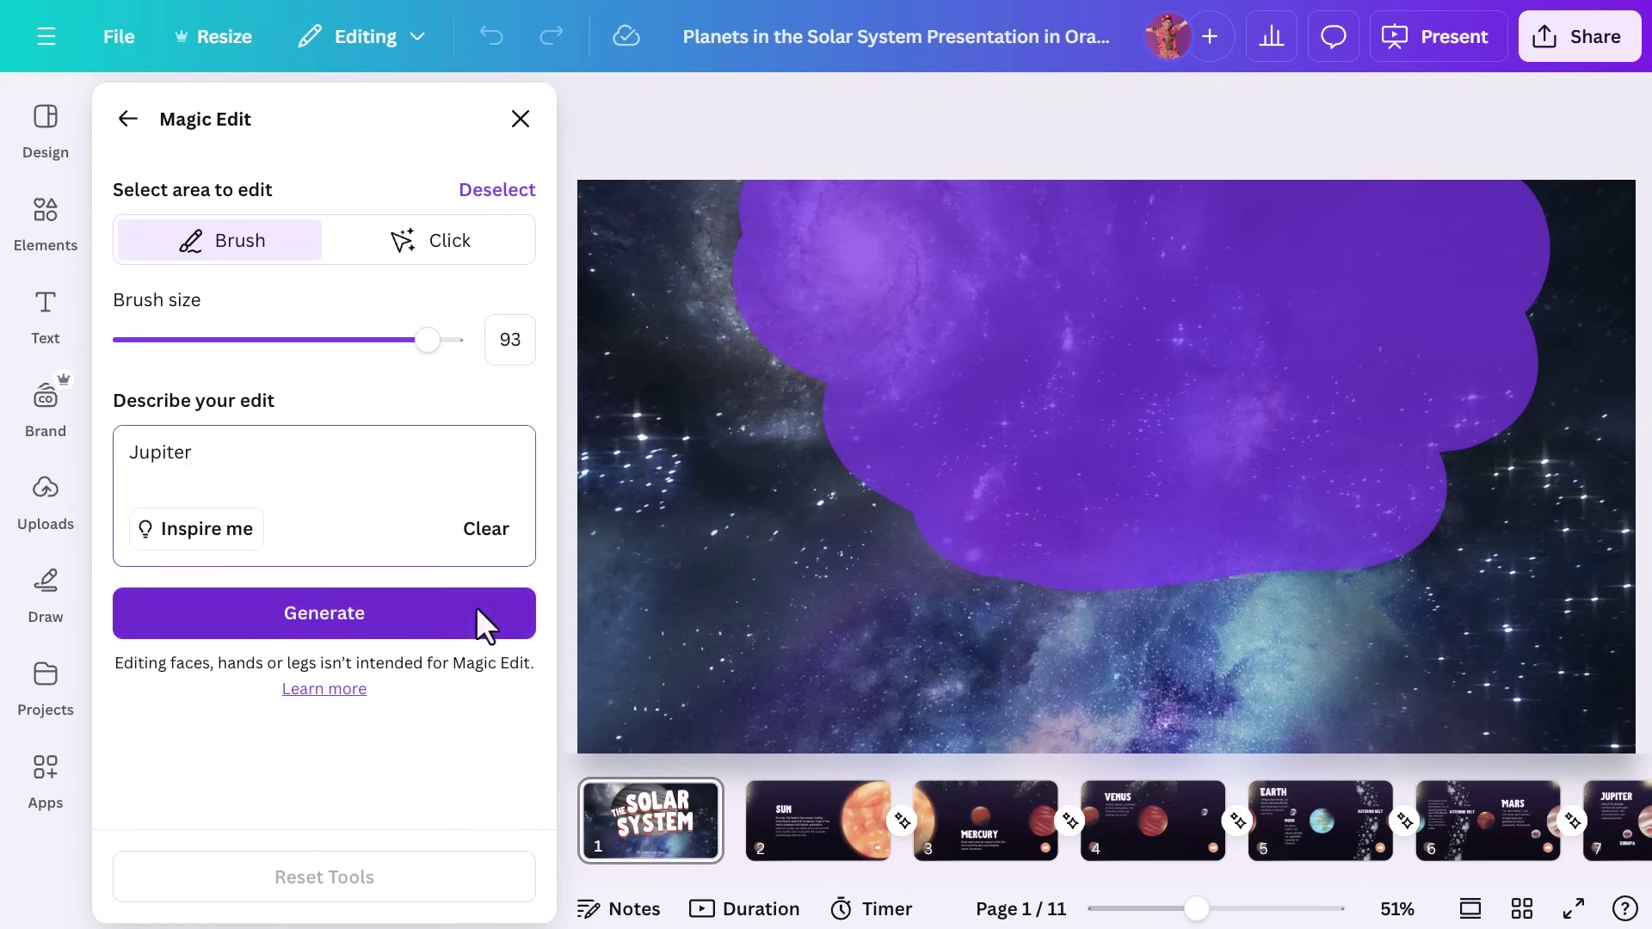
{"action": "left_click", "coordinate": [477, 608]}
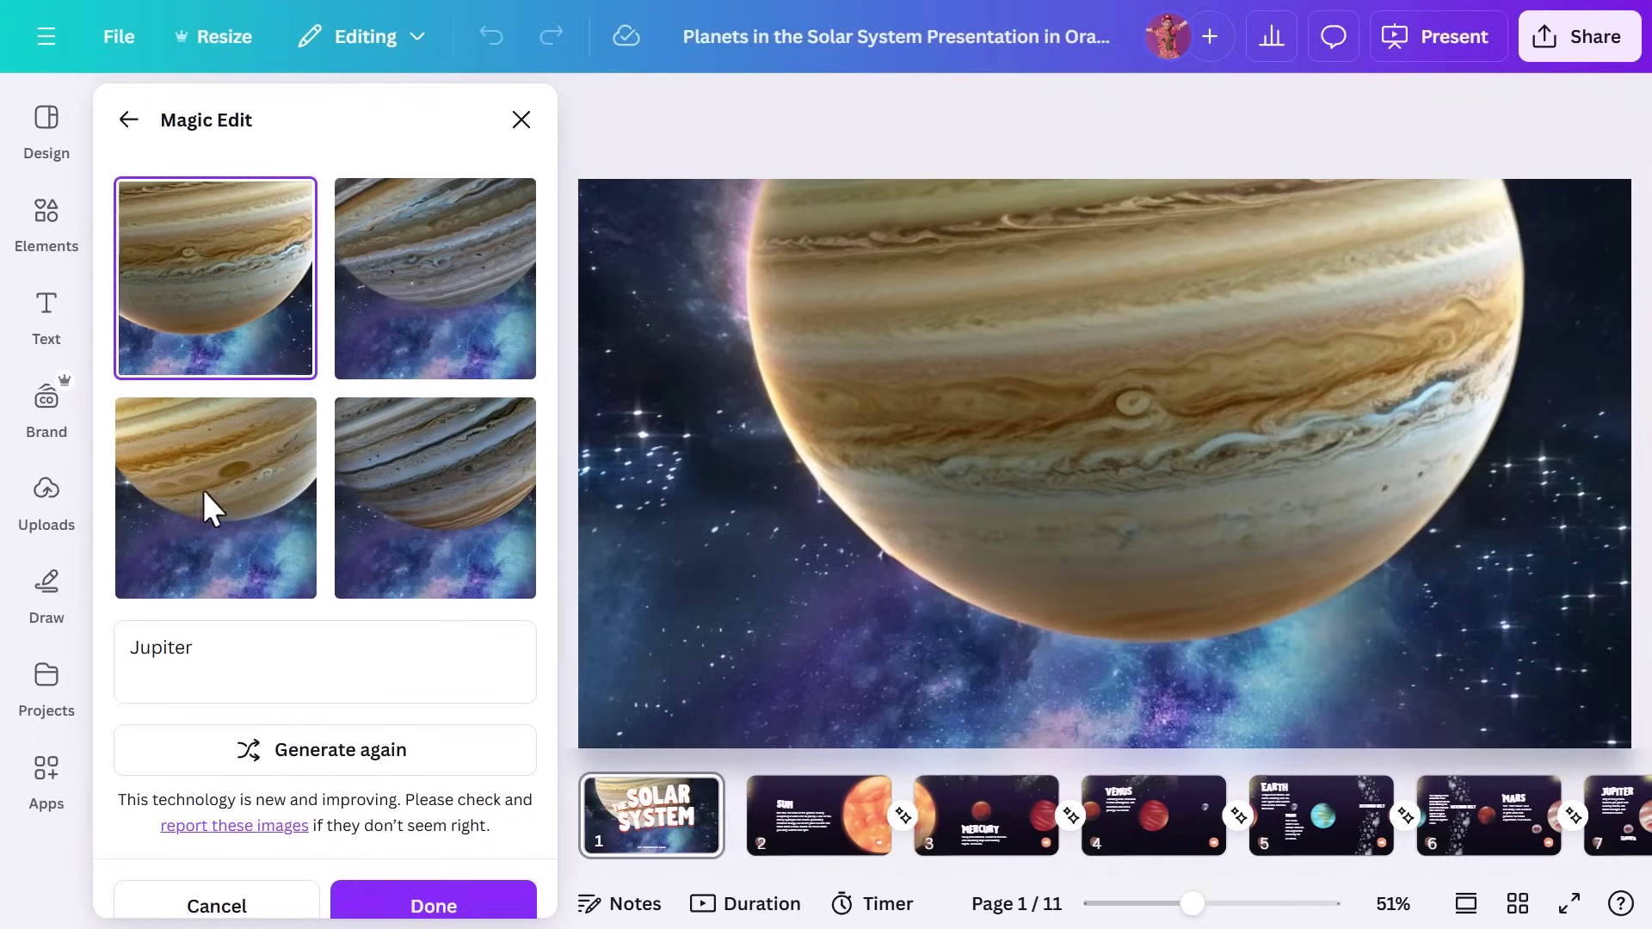
Step: Apply the first Jupiter result to the background
{"action": "left_click", "coordinate": [203, 499]}
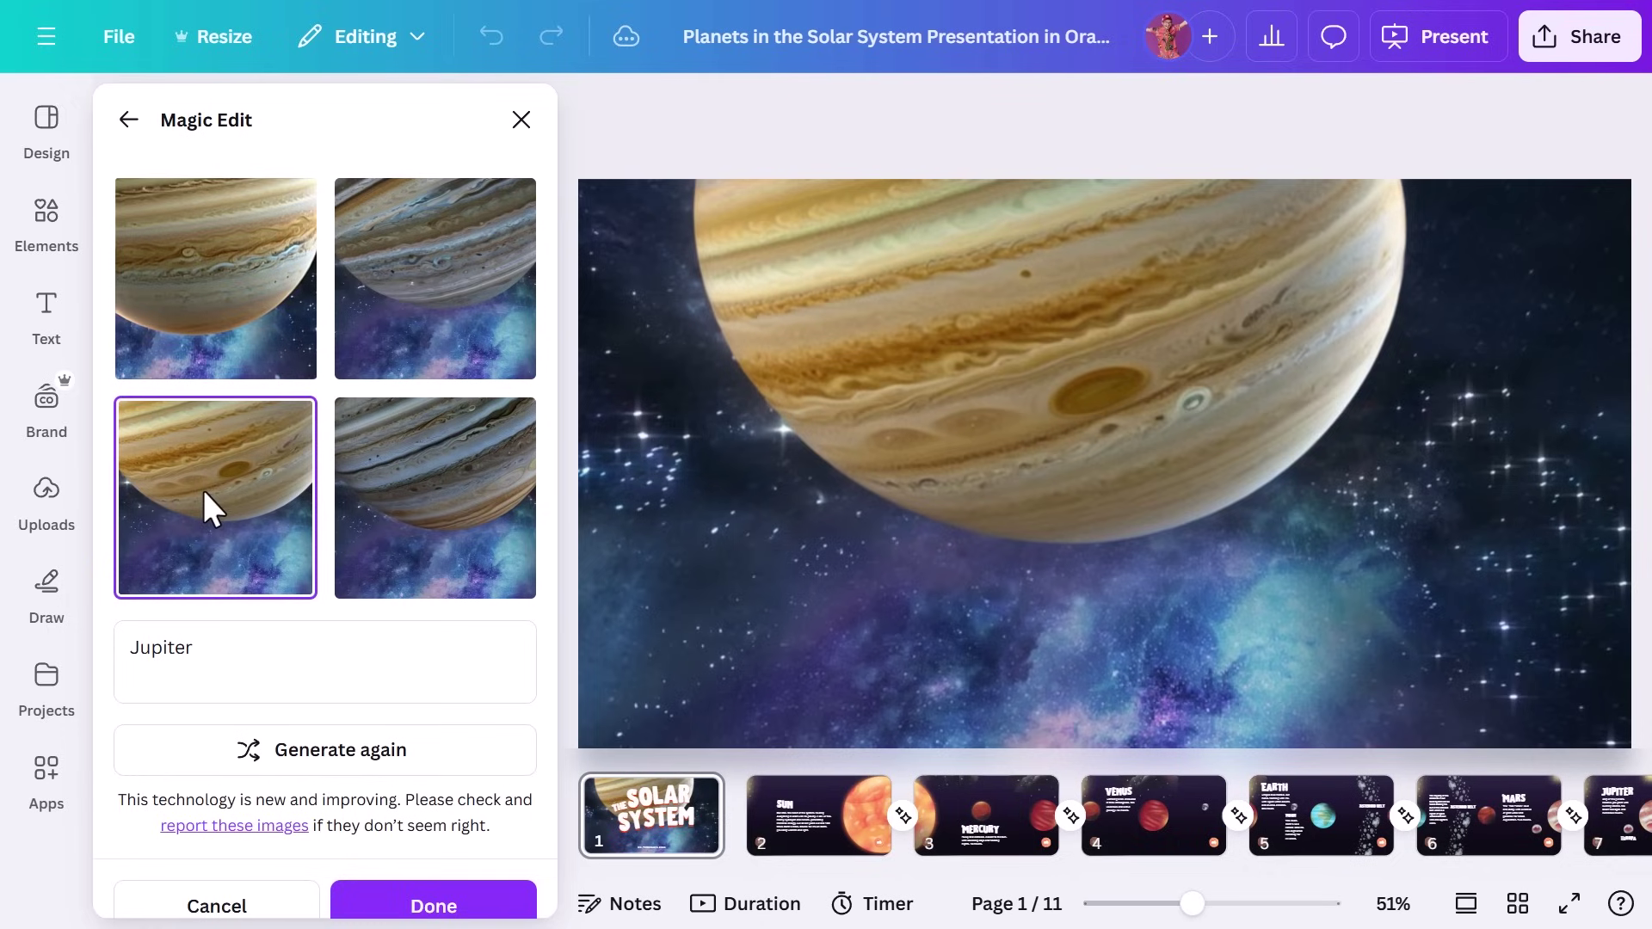
{"action": "left_click", "coordinate": [205, 297]}
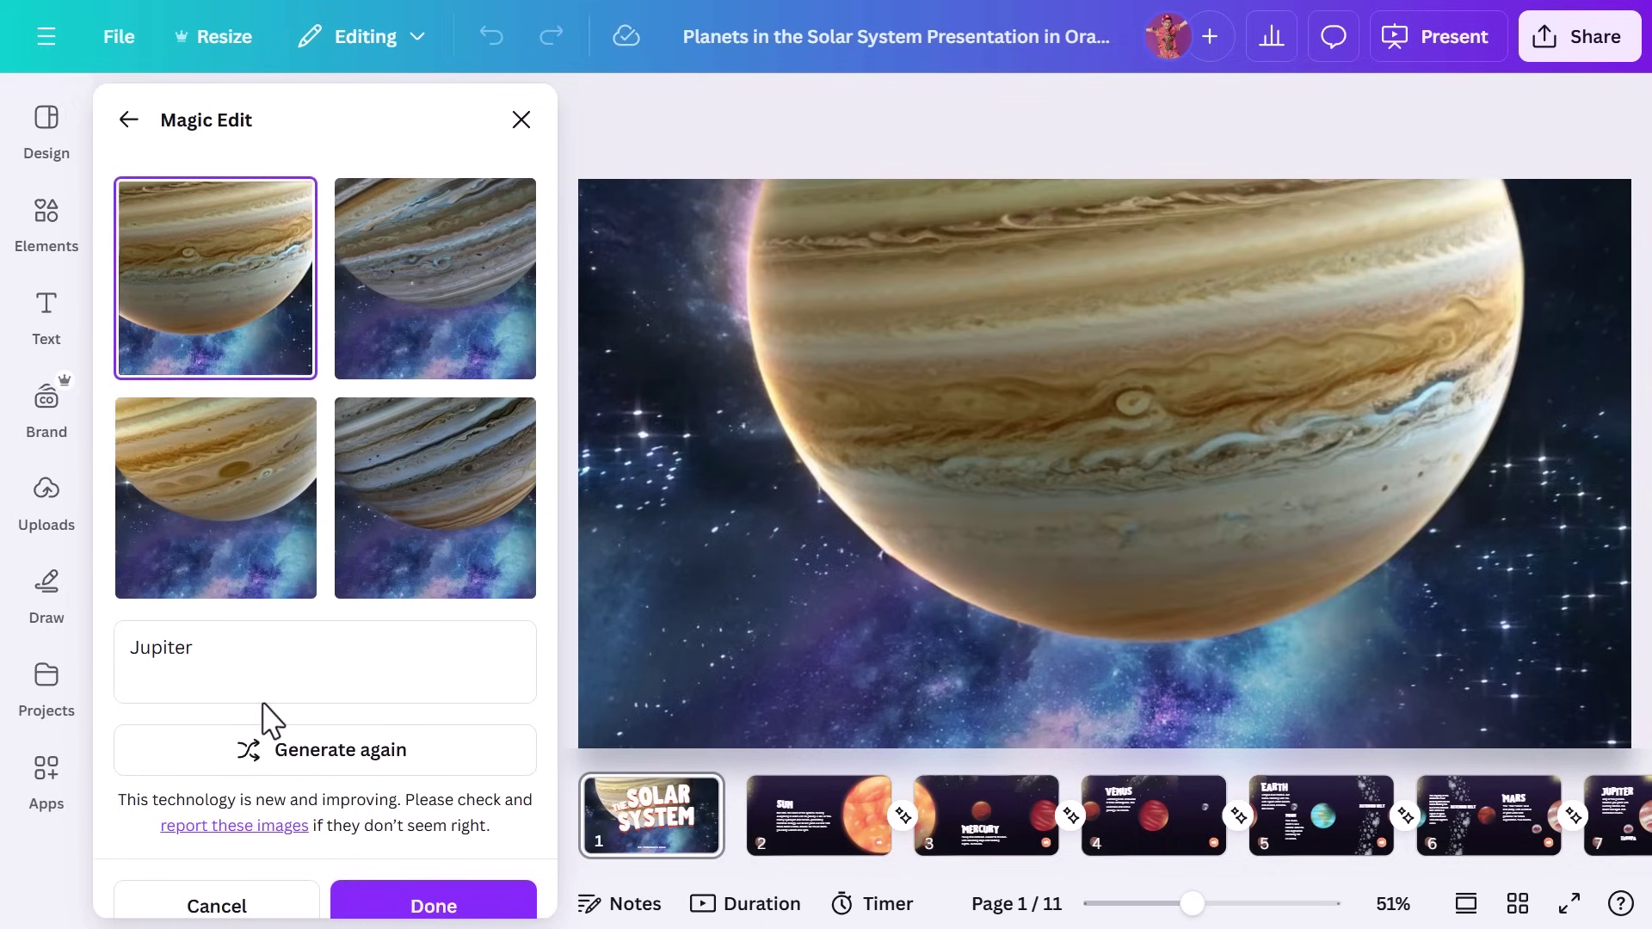
{"action": "scroll", "coordinate": [264, 710], "scroll_direction": "down", "scroll_amount": 1}
{"action": "left_click", "coordinate": [432, 873]}
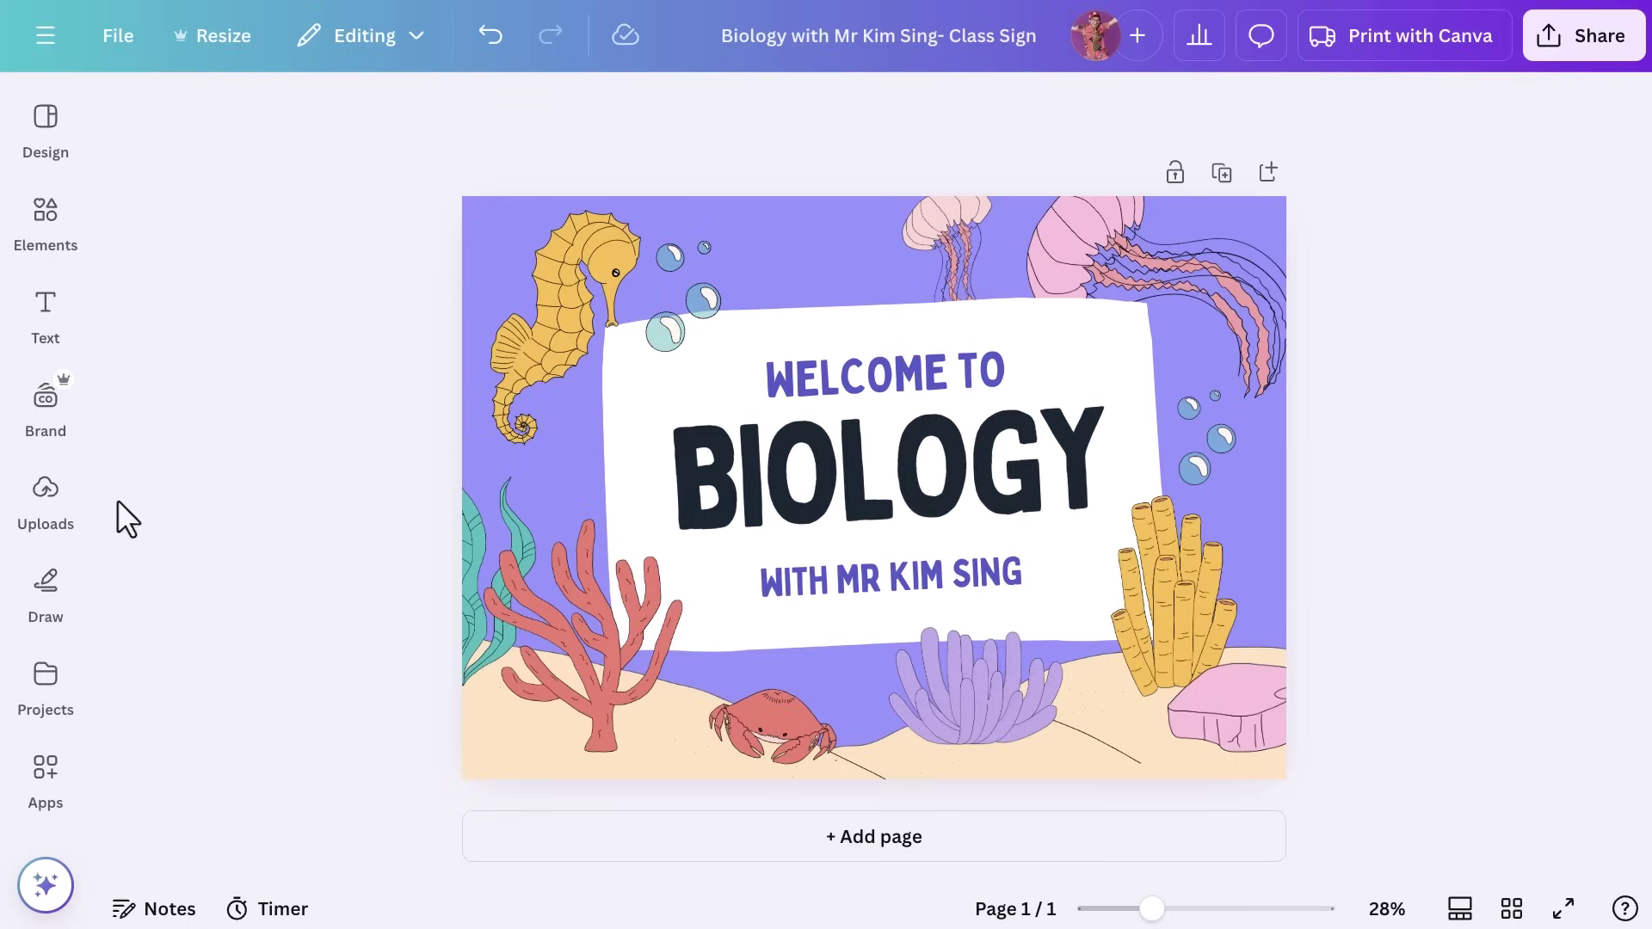
Step: Upload the teacher's class sign PNG from the Docs folder to Uploads
{"action": "left_click", "coordinate": [45, 495]}
{"action": "left_click", "coordinate": [391, 183]}
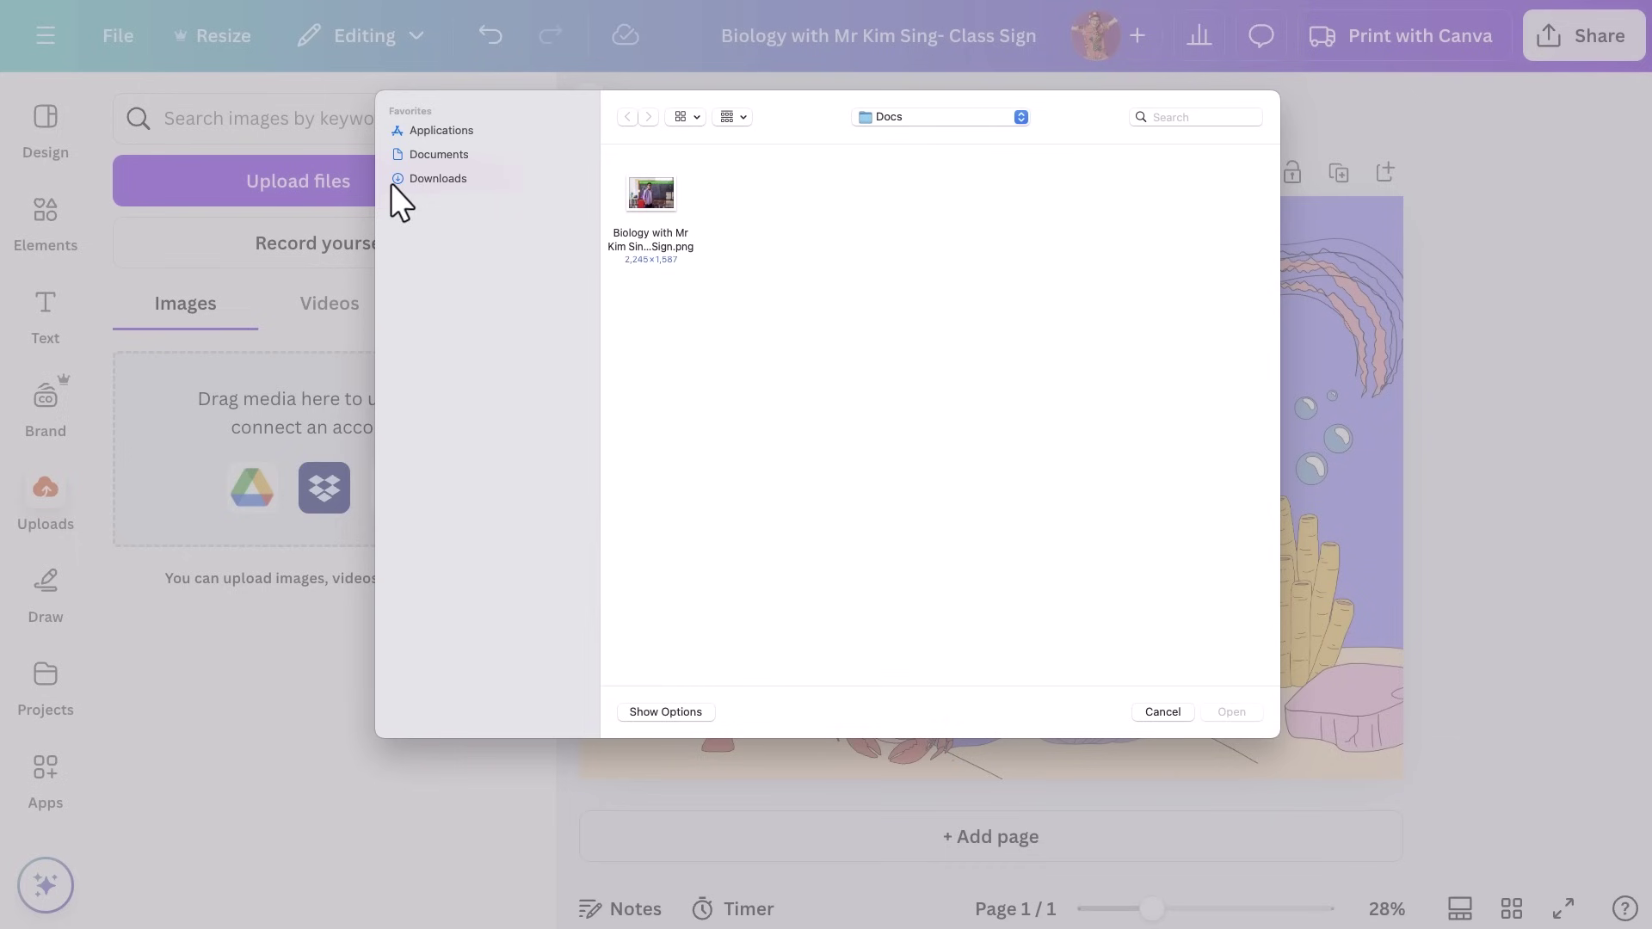
{"action": "left_click", "coordinate": [641, 206]}
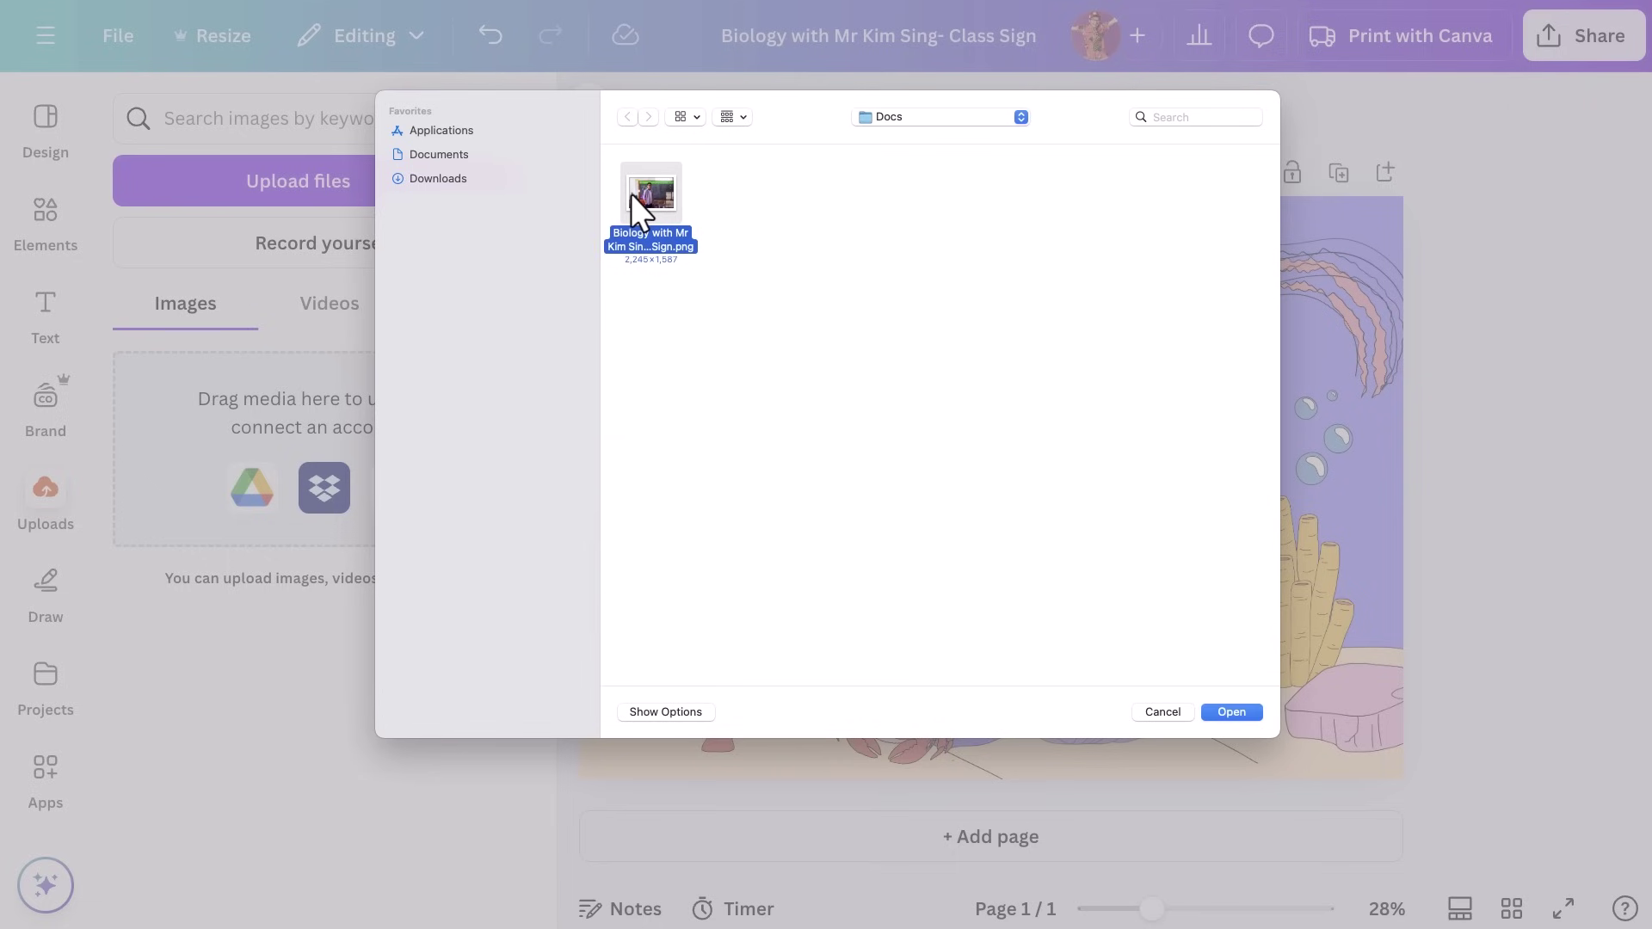
{"action": "left_click", "coordinate": [1231, 712]}
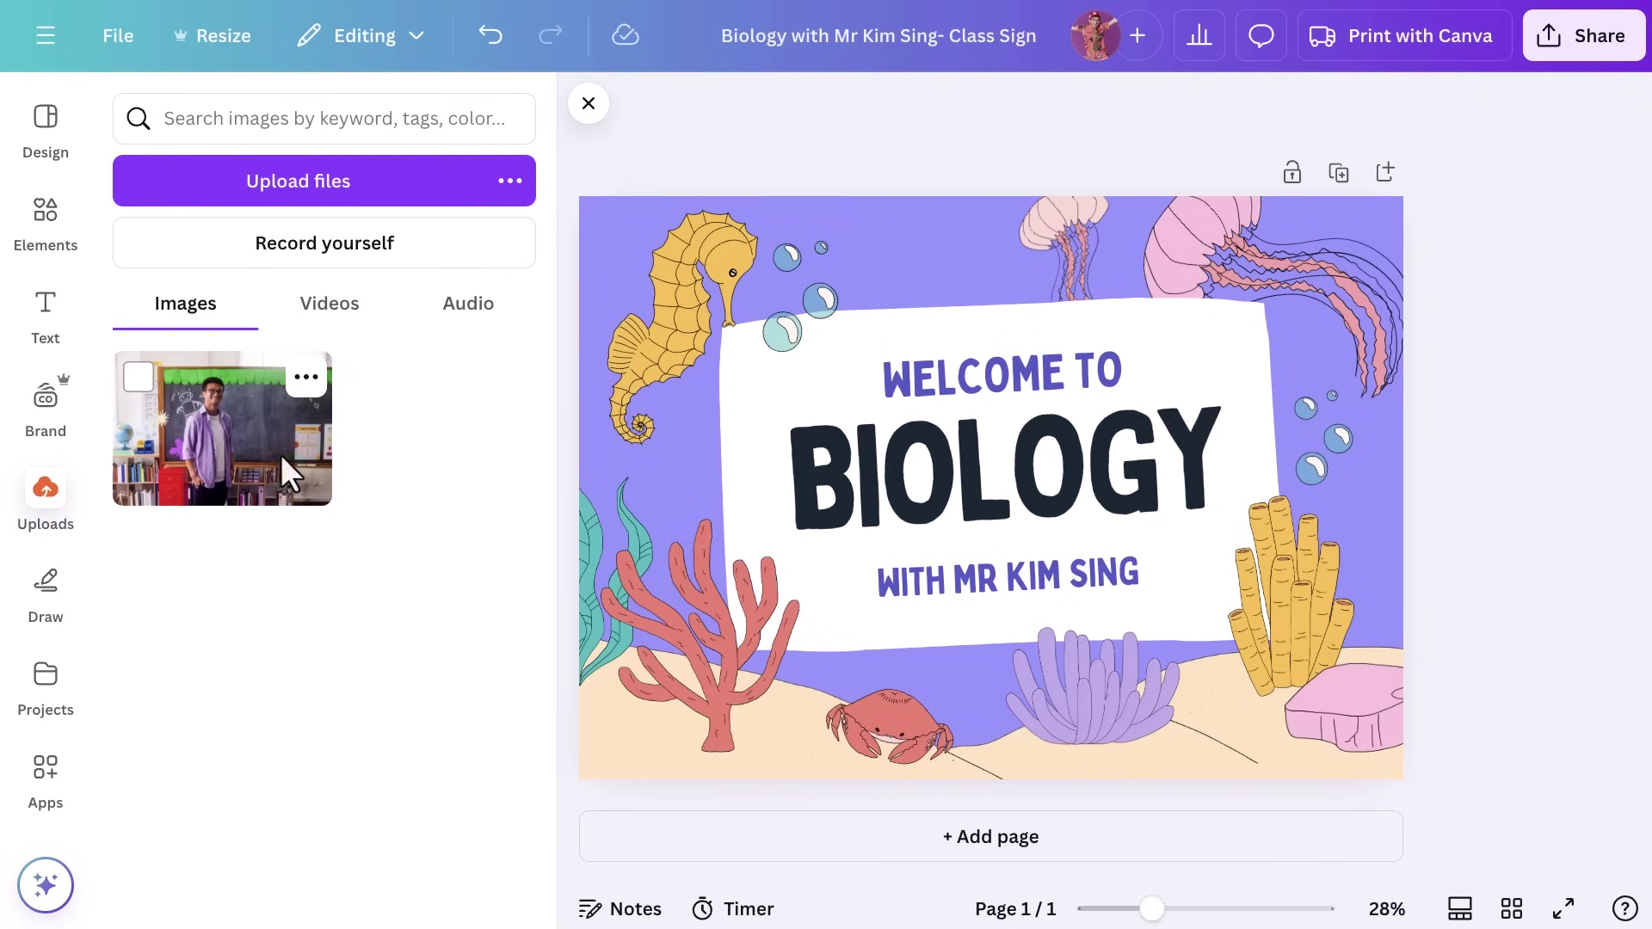
Step: Place the classroom photo on the sign, stretched to full height and cropped on the right
{"action": "left_click_drag", "start_coordinate": [231, 440], "coordinate": [880, 461]}
{"action": "left_click_drag", "start_coordinate": [1050, 431], "coordinate": [1080, 363]}
{"action": "left_click", "coordinate": [588, 103]}
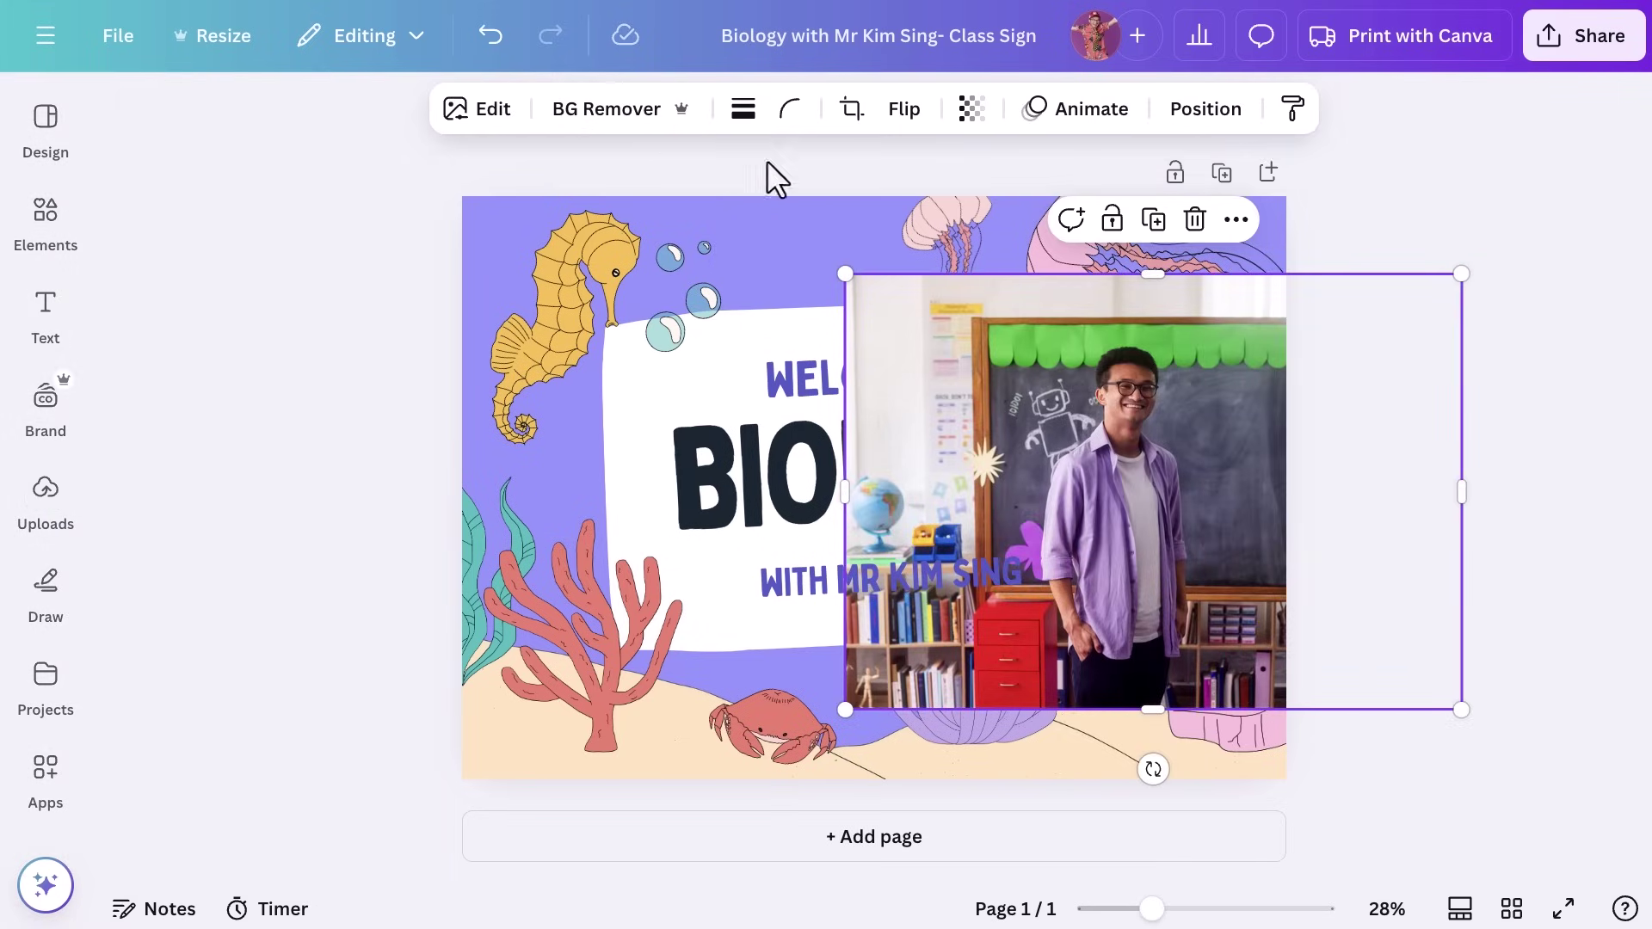
{"action": "left_click_drag", "start_coordinate": [1150, 282], "coordinate": [1150, 200]}
{"action": "left_click_drag", "start_coordinate": [1151, 708], "coordinate": [1148, 772]}
{"action": "left_click_drag", "start_coordinate": [845, 486], "coordinate": [966, 494]}
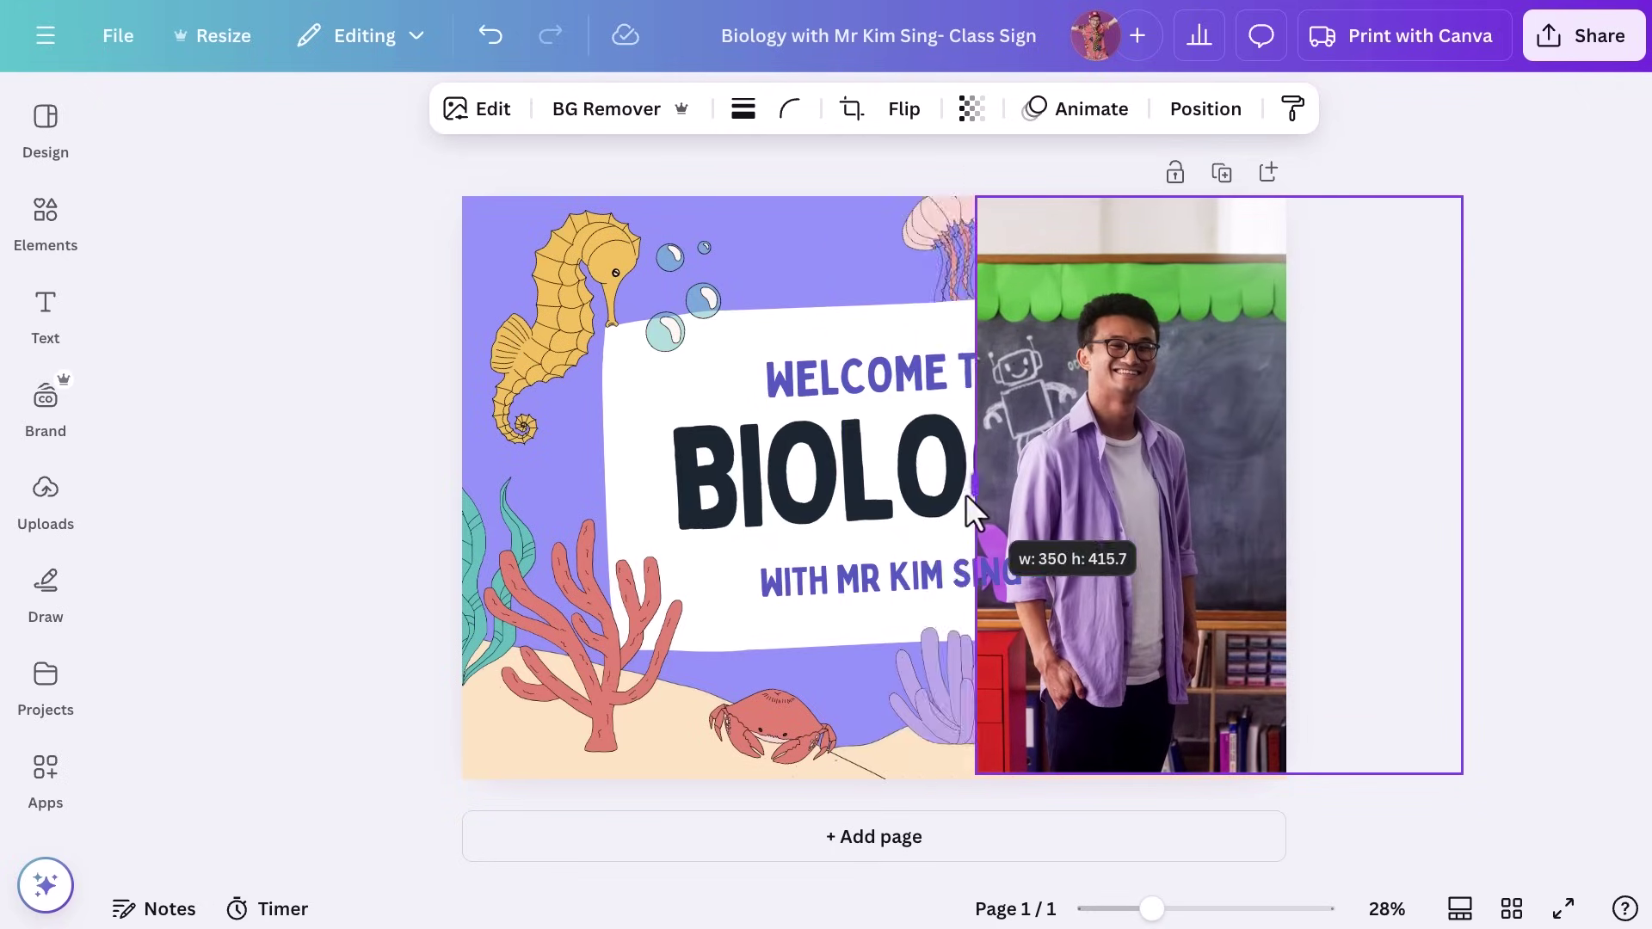
{"action": "left_click_drag", "start_coordinate": [1078, 498], "coordinate": [1164, 499]}
Step: Remove the photo's background, then enlarge and move the teacher cutout to the left
{"action": "left_click", "coordinate": [642, 116]}
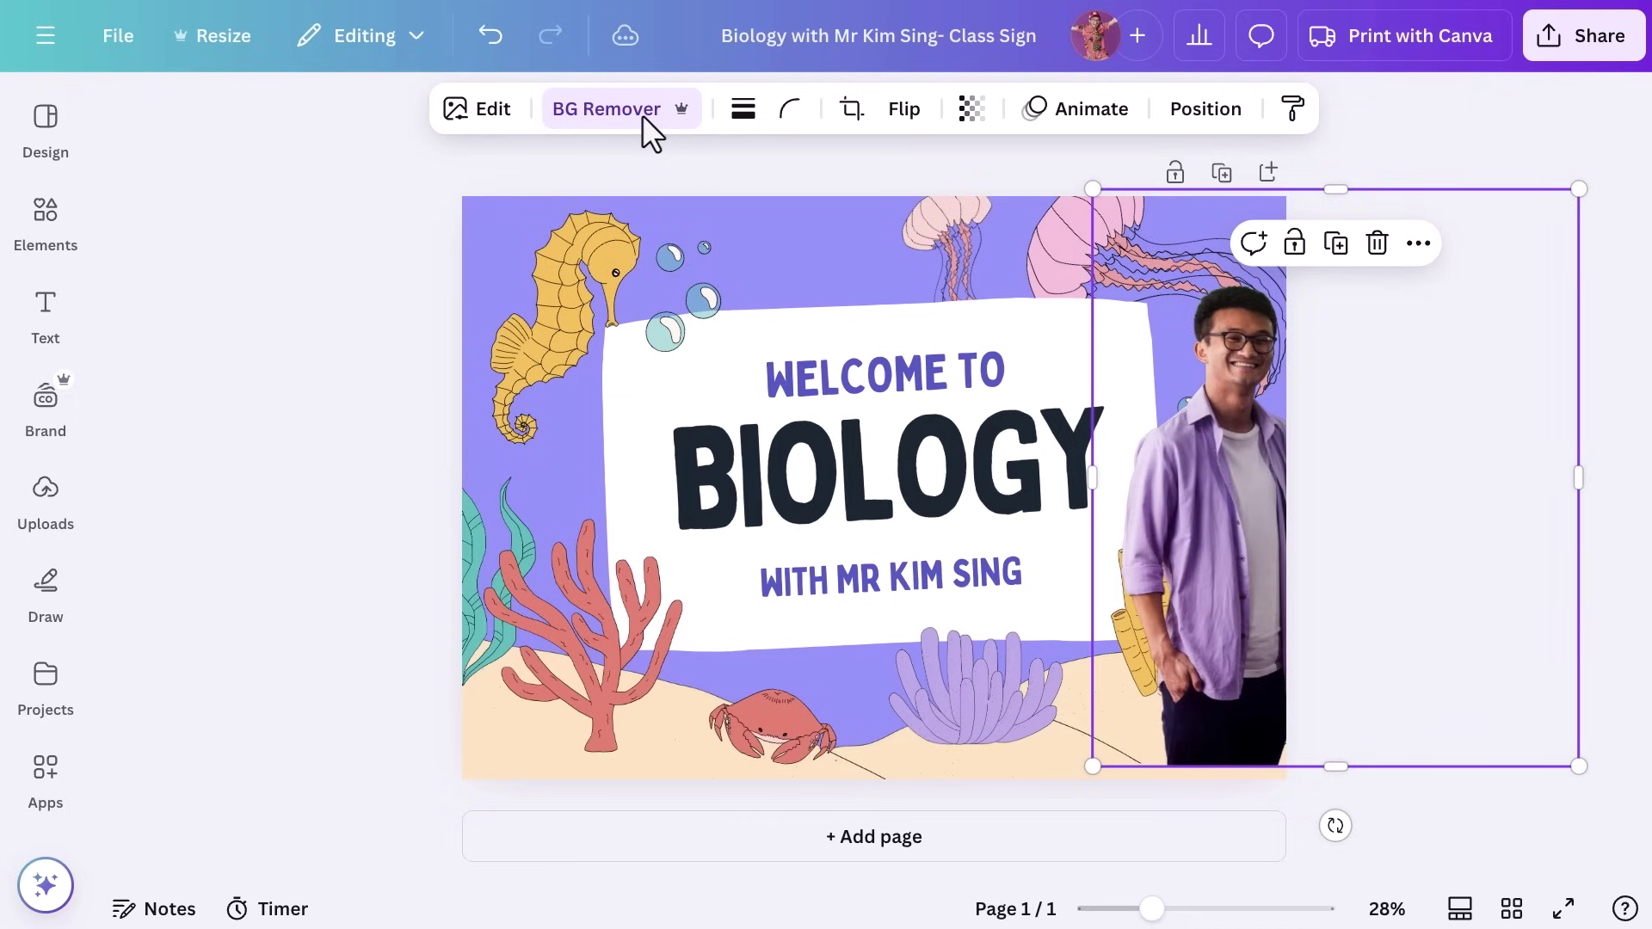
{"action": "left_click_drag", "start_coordinate": [1215, 498], "coordinate": [570, 612]}
{"action": "left_click_drag", "start_coordinate": [914, 293], "coordinate": [1168, 151]}
{"action": "left_click_drag", "start_coordinate": [606, 474], "coordinate": [608, 568]}
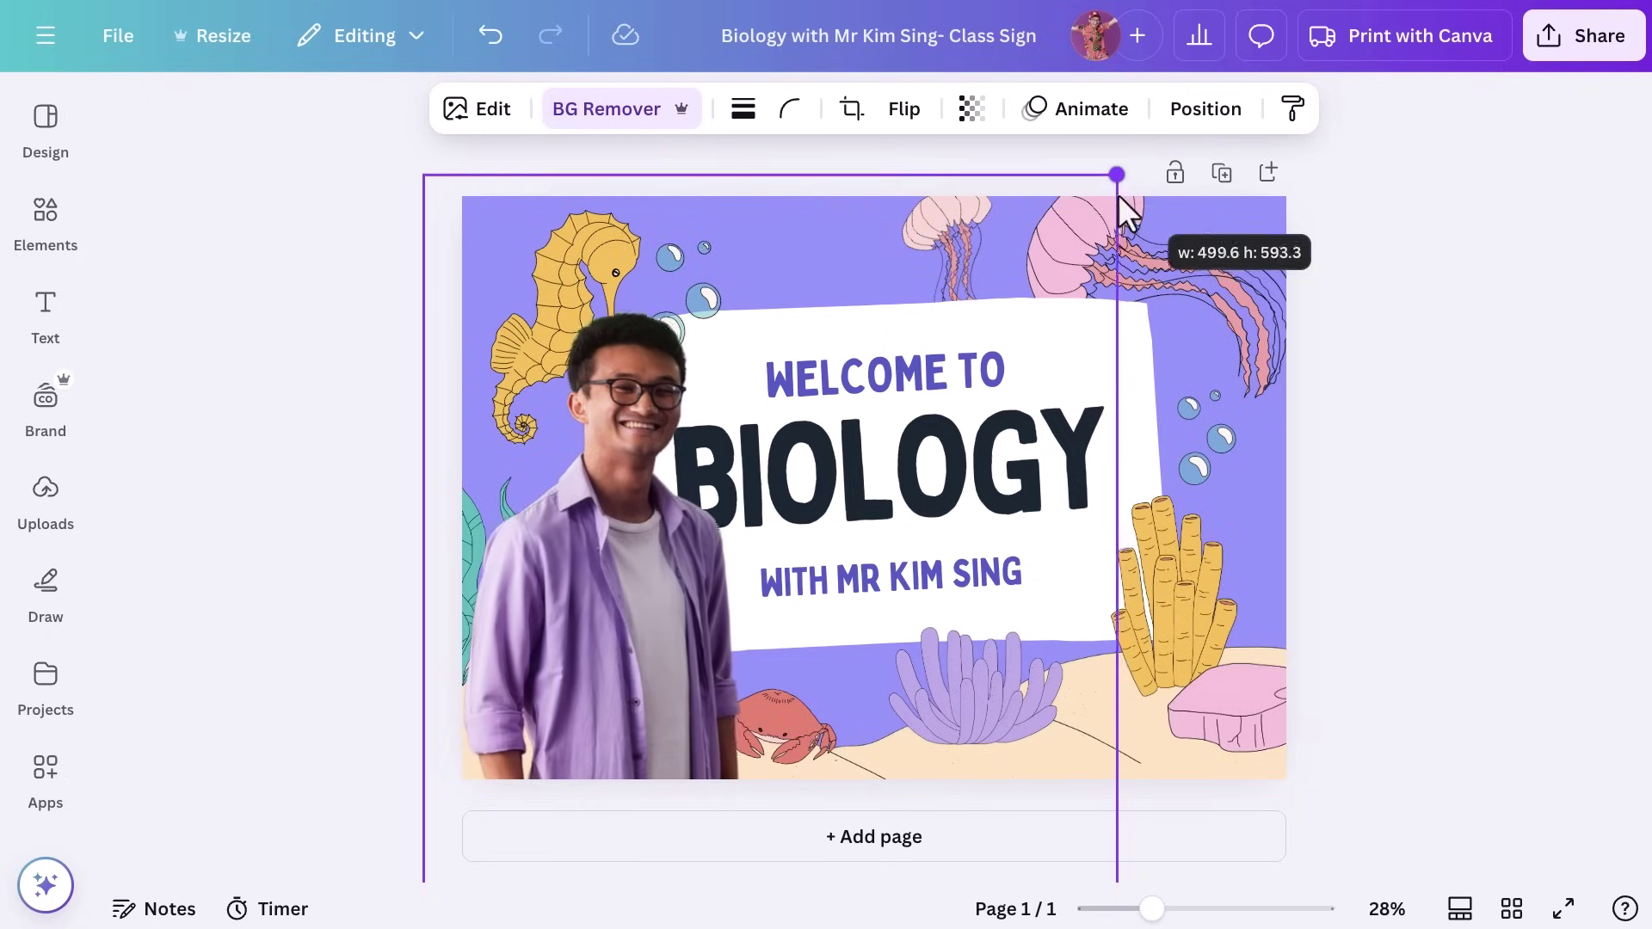